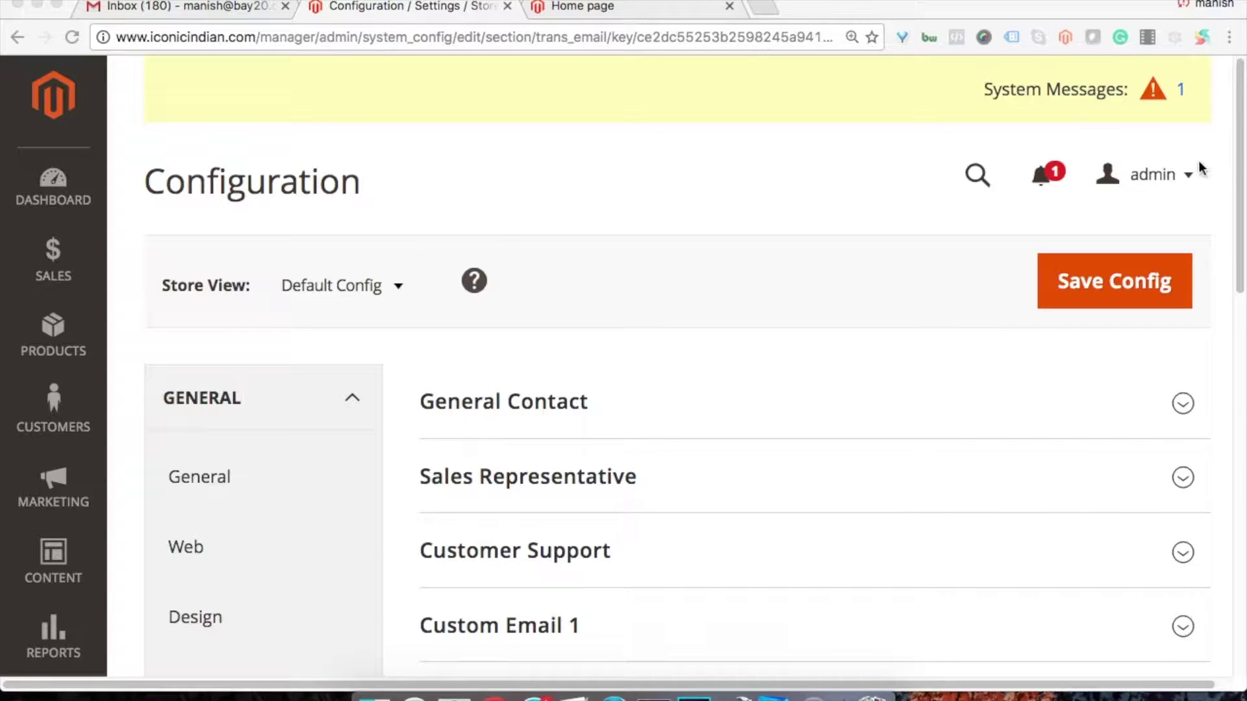
mouse_move(1240, 175)
left_mouse_down()
mouse_move(1238, 238)
mouse_move(1238, 219)
left_mouse_up()
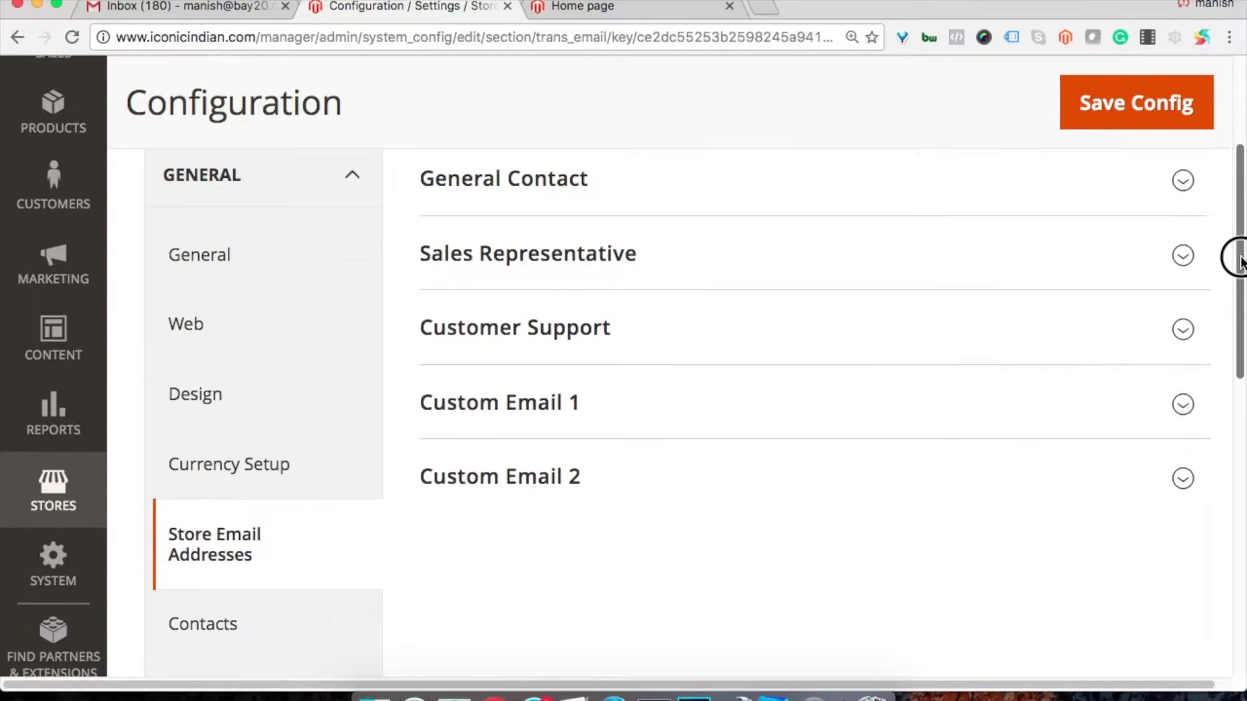
Go to the Store Email Addresses page under Stores > Configuration.
left_click(56, 497)
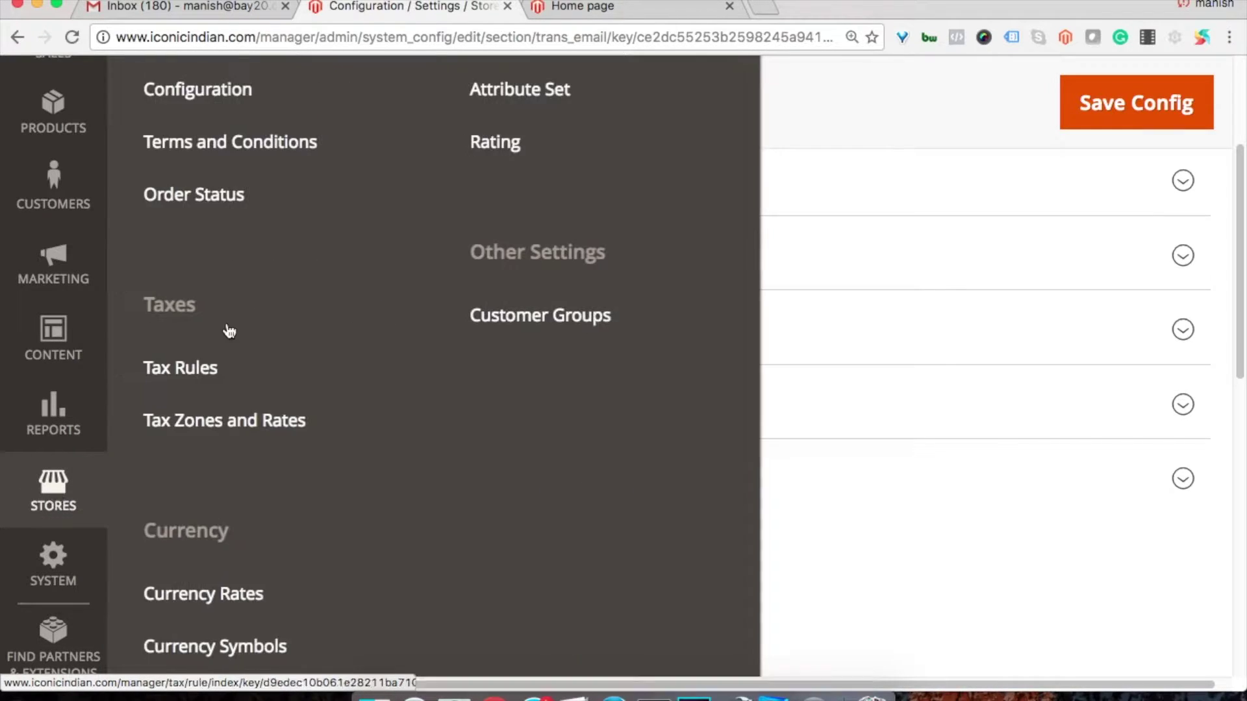
left_click(208, 106)
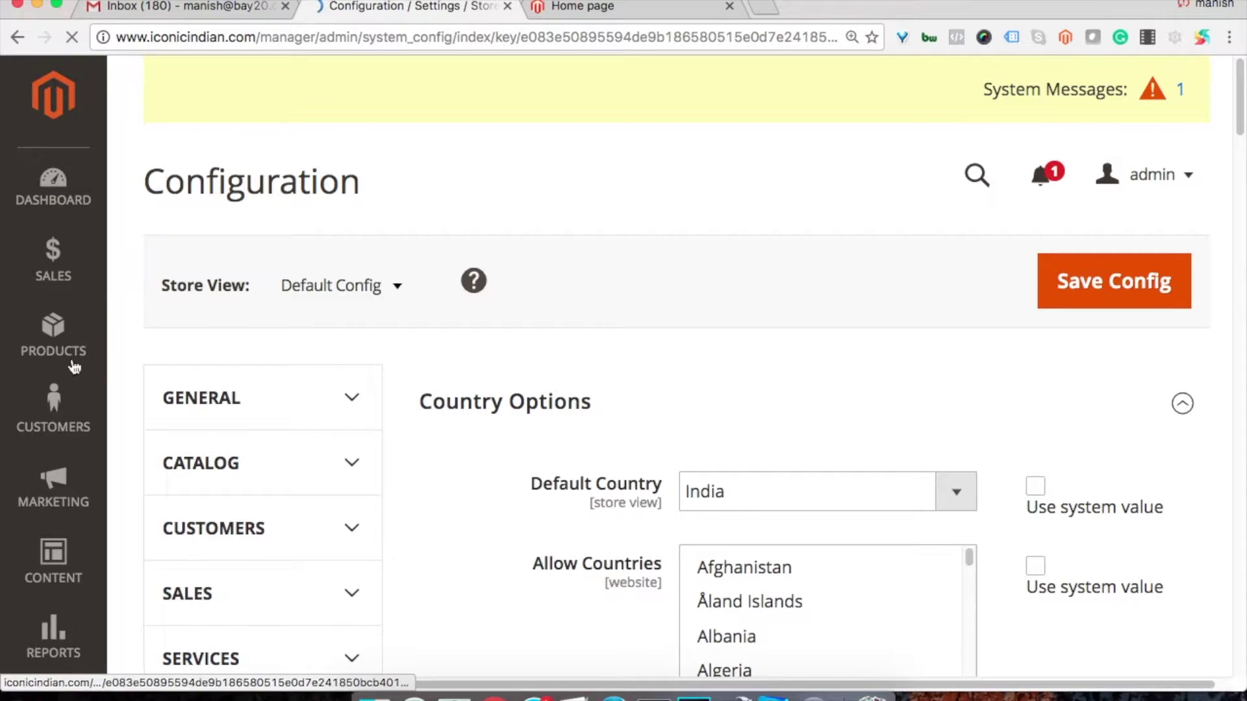
left_click_drag(1241, 98, 1241, 158)
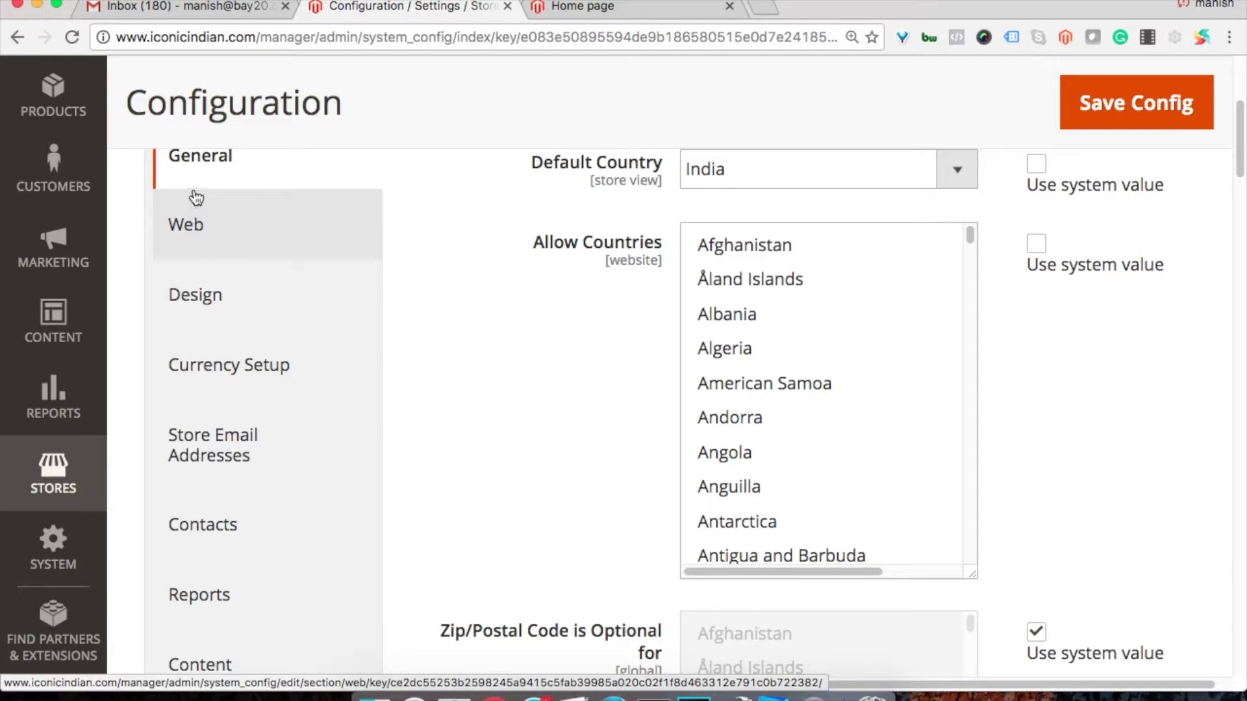
left_click(222, 455)
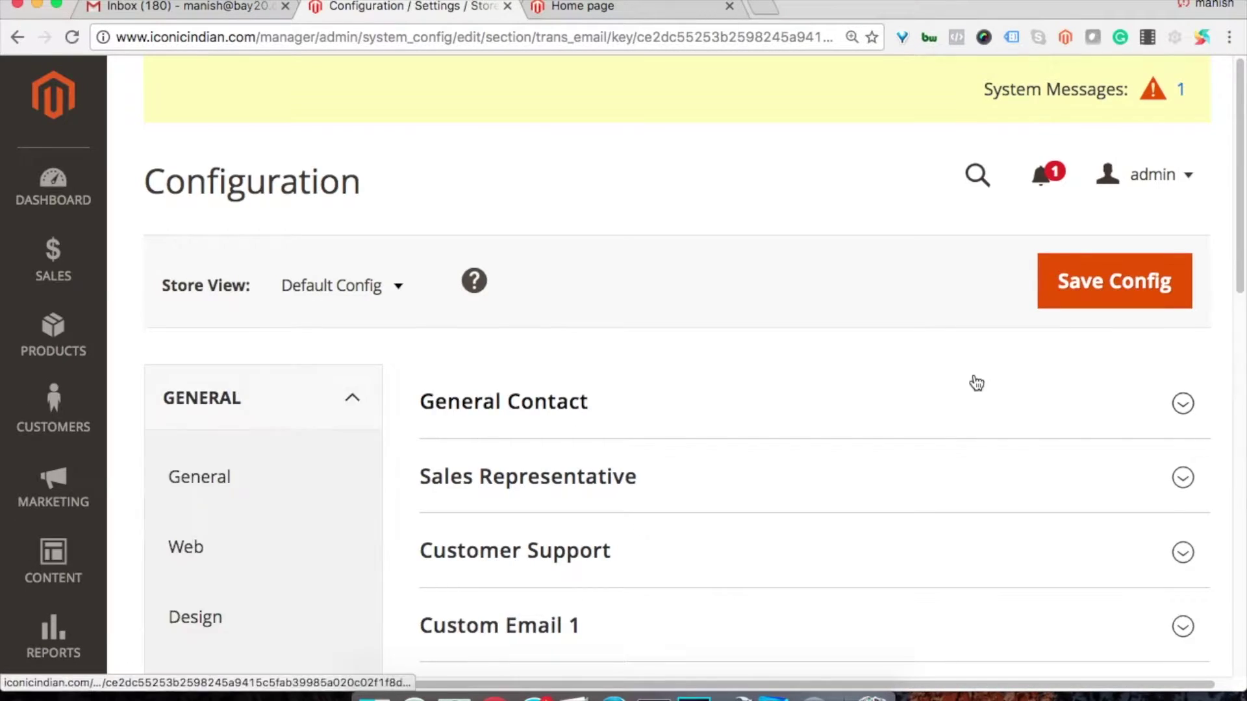
left_click_drag(1240, 246, 1239, 282)
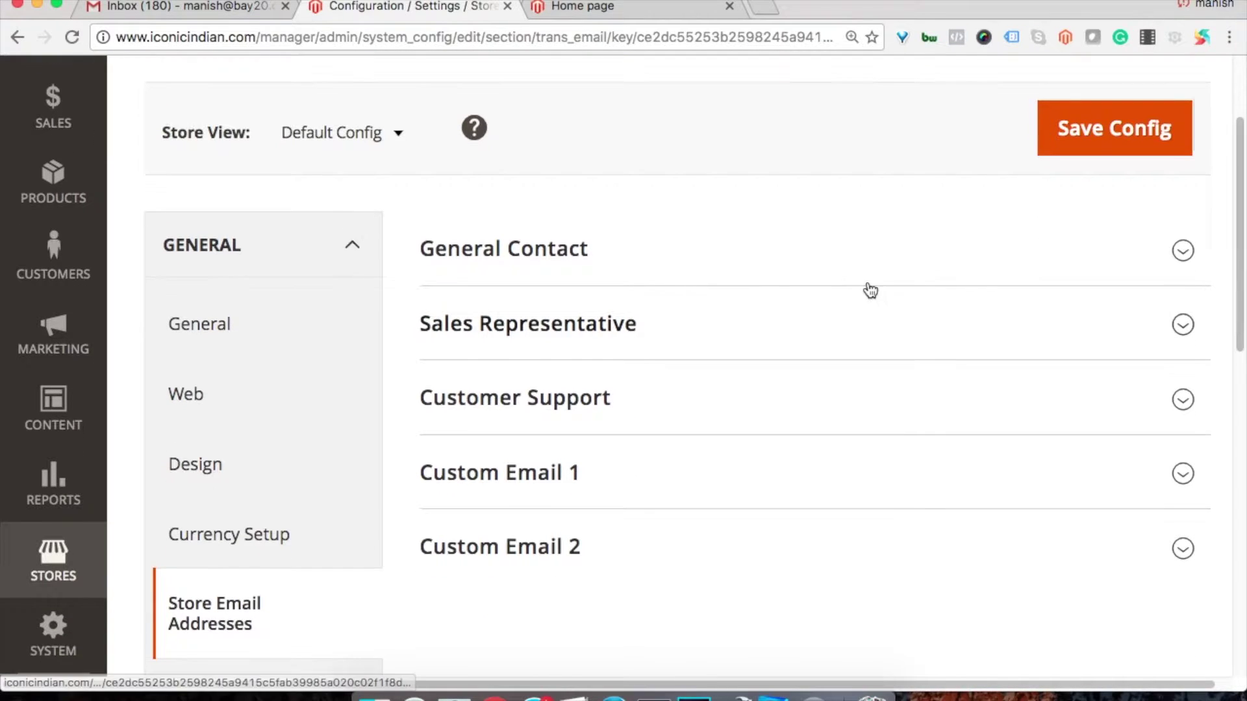
Replace the General Contact sender name Owner with Iconicindian Store and unlock the sender email.
left_click(686, 261)
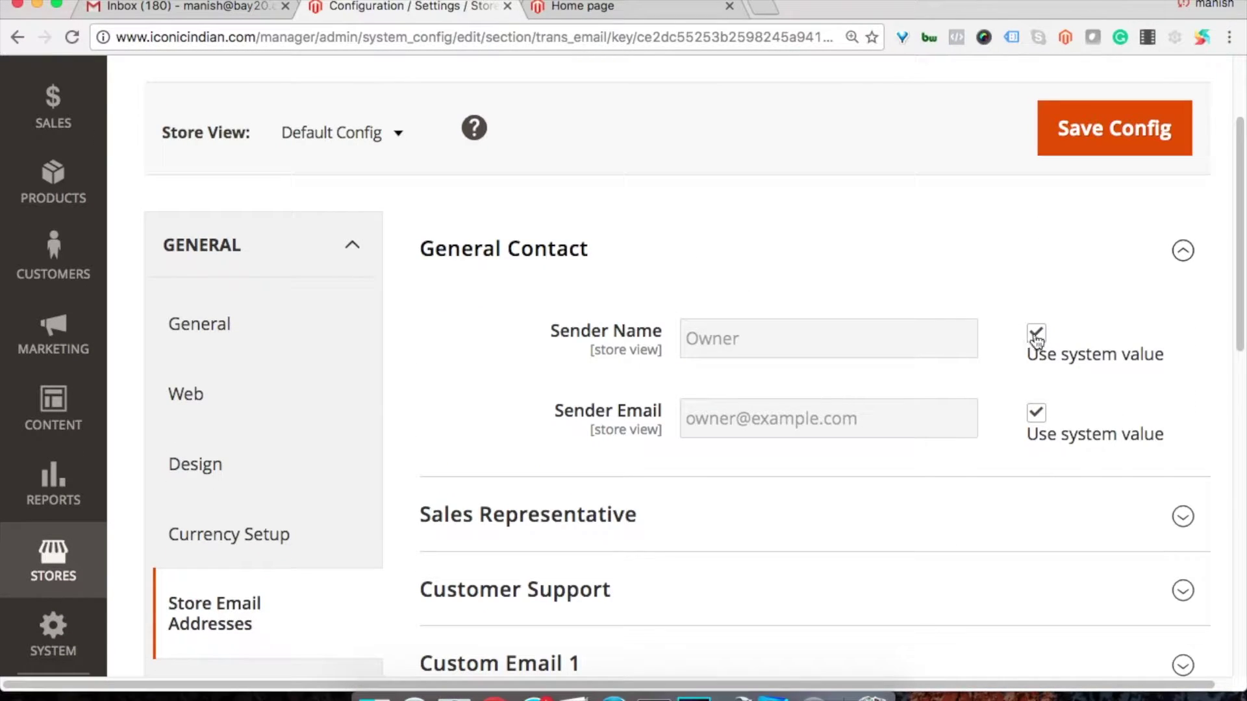
left_click(1035, 336)
double_click(691, 338)
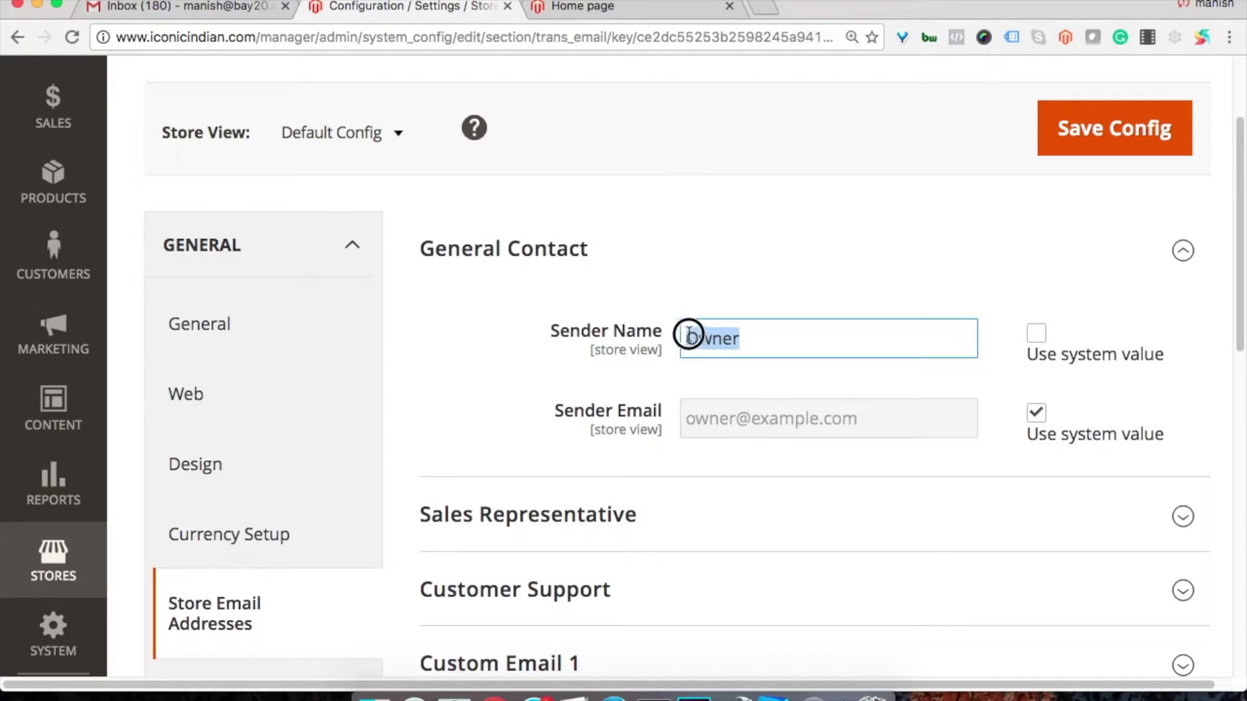
key("Right")
double_click(711, 339)
key("BackSpace")
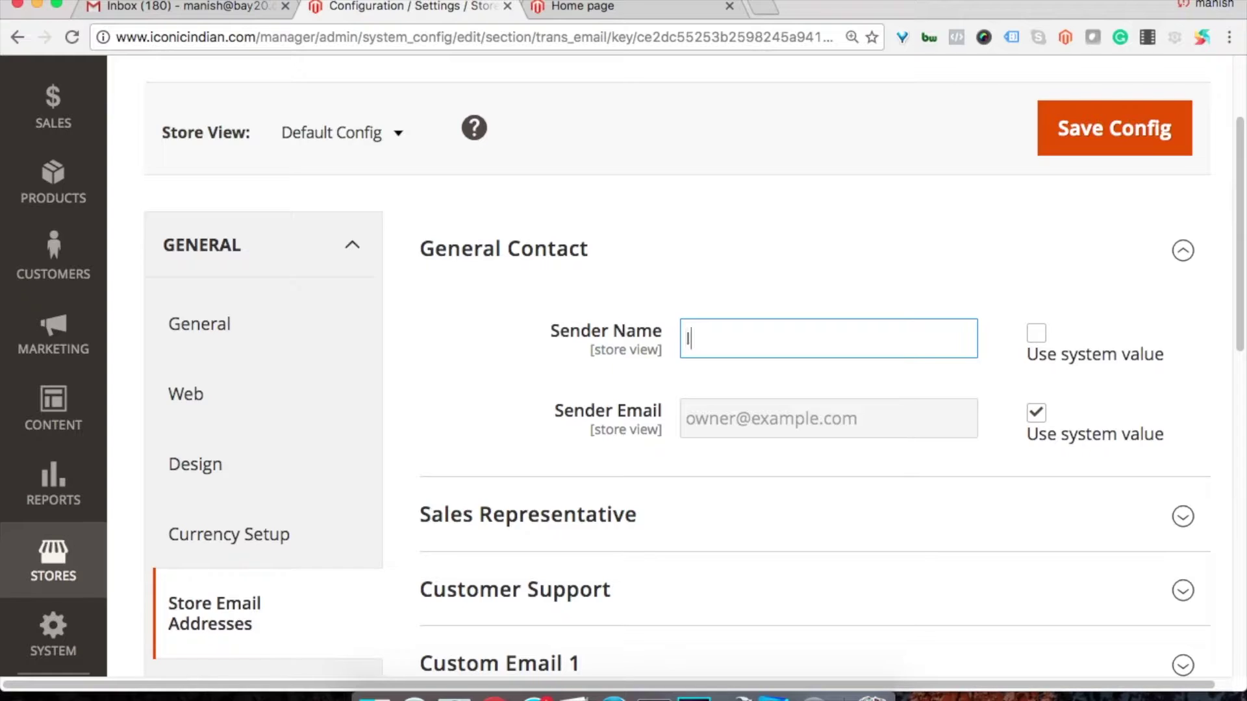
type("onici")
type("ndian Store")
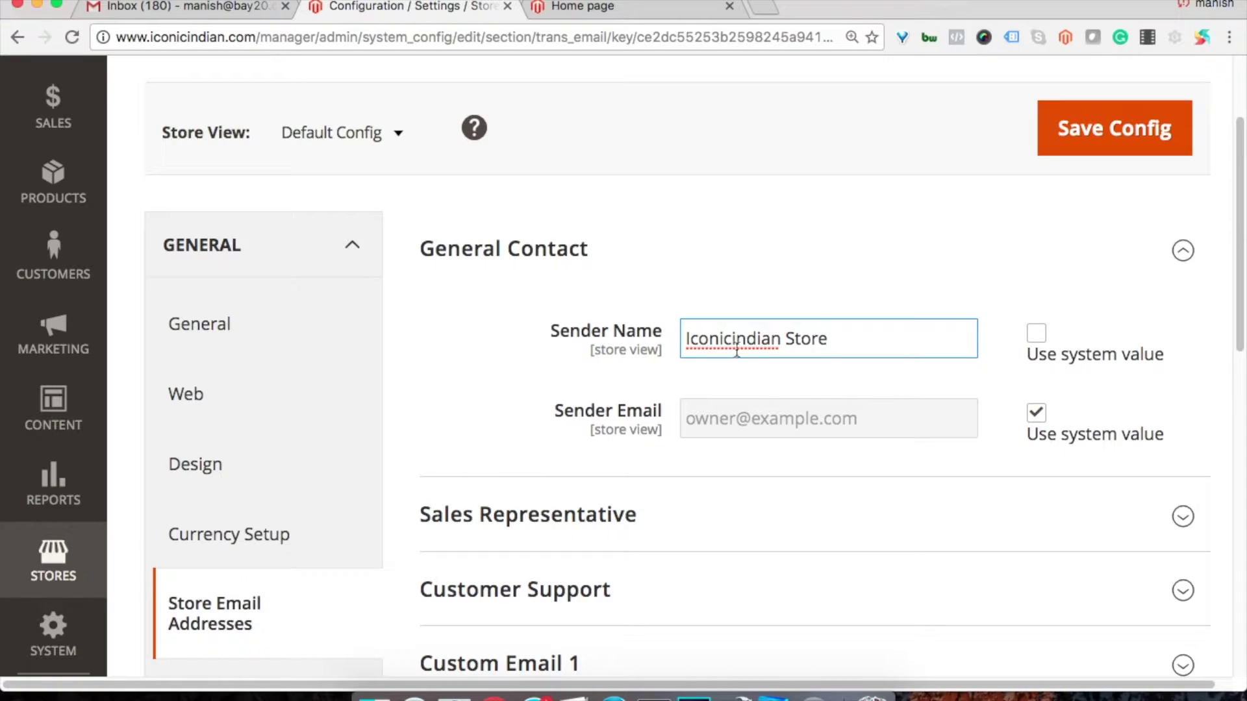
left_click(872, 421)
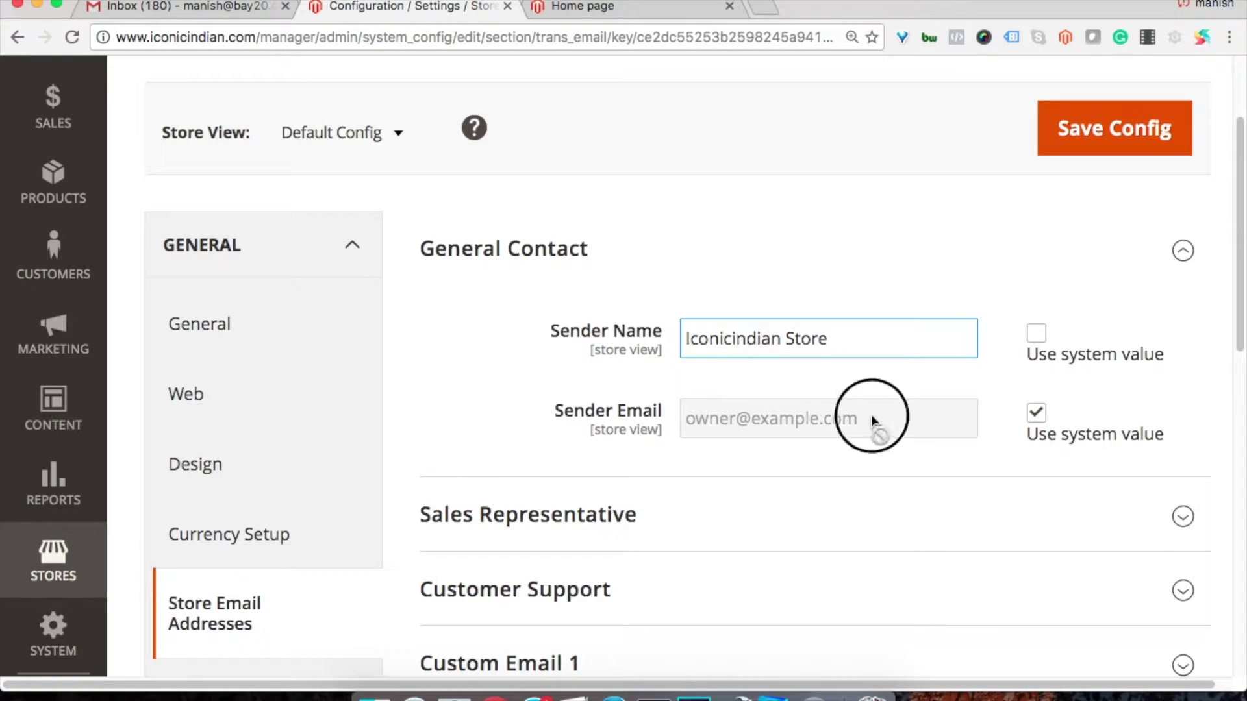
left_click(1035, 415)
left_click_drag(863, 418, 685, 419)
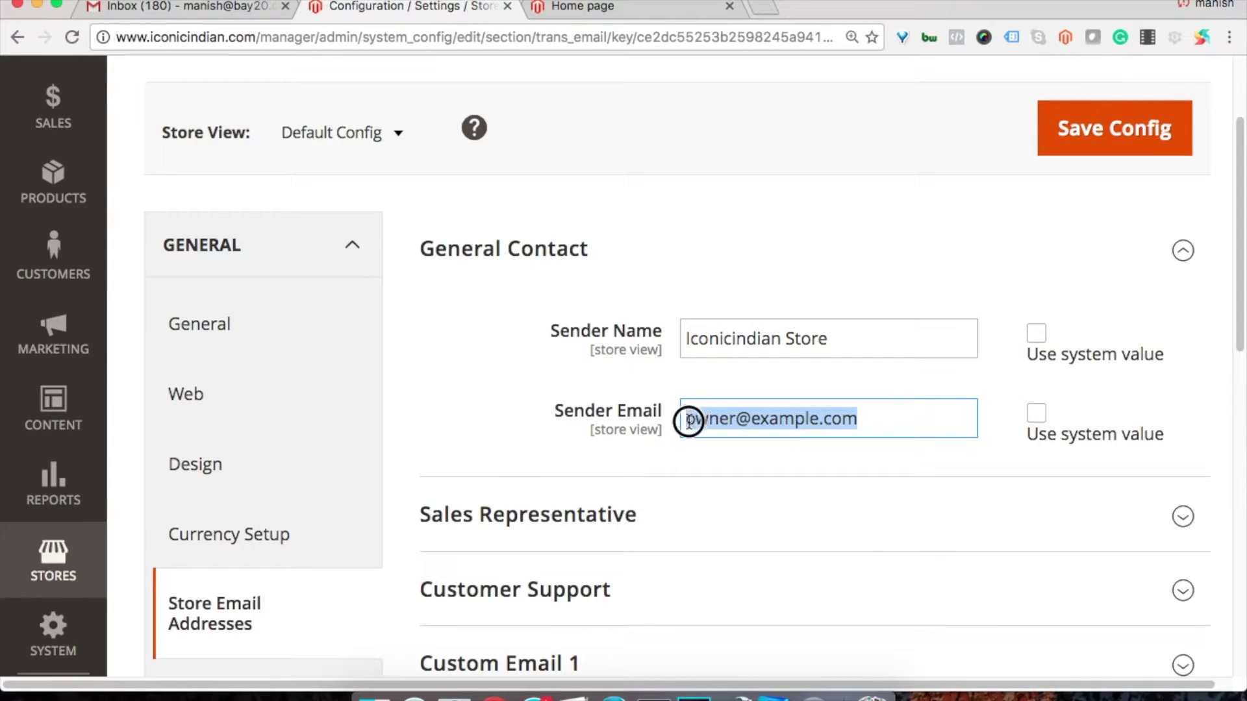
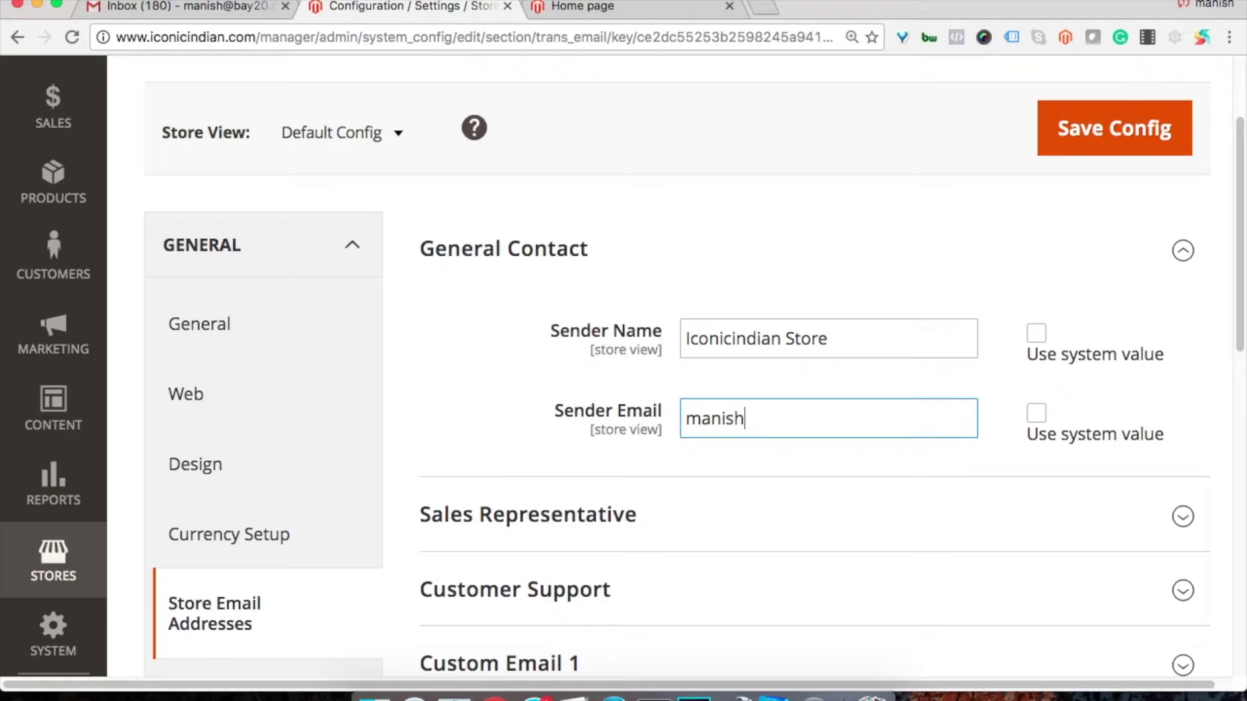
key("BackSpace")
key("BackSpace")
key("BackSpace")
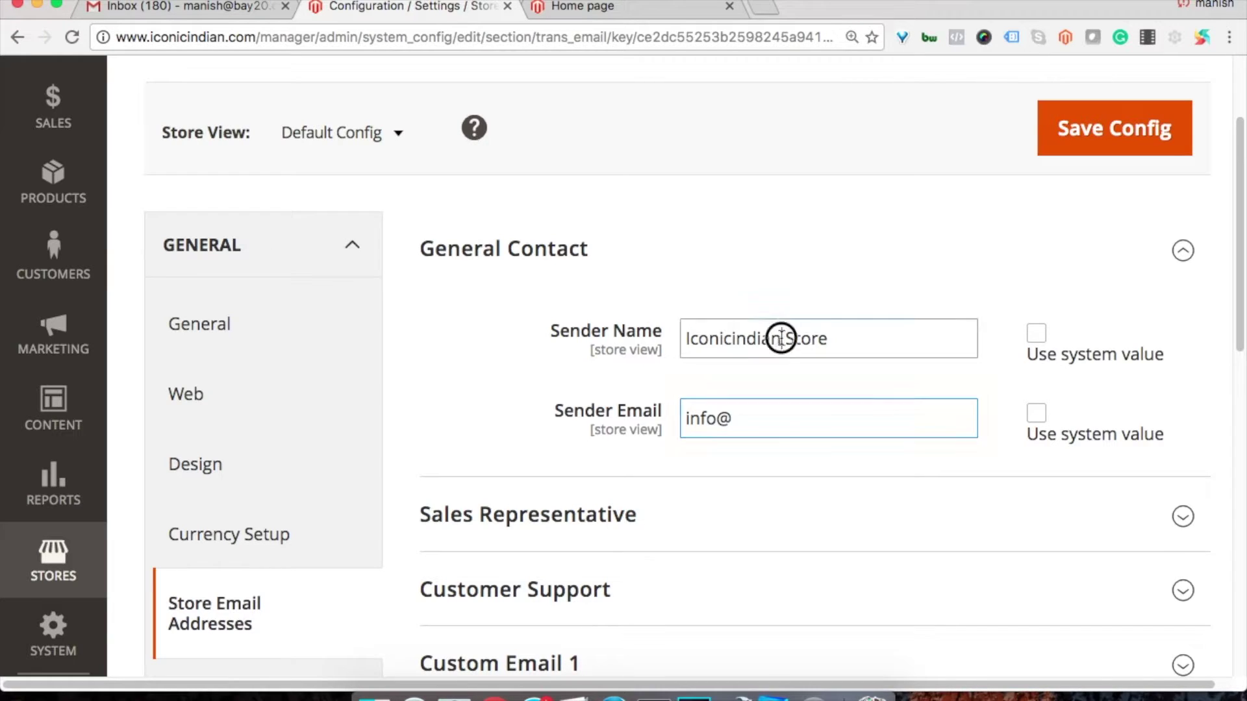
left_click_drag(779, 338, 673, 341)
type("c")
left_click(750, 421)
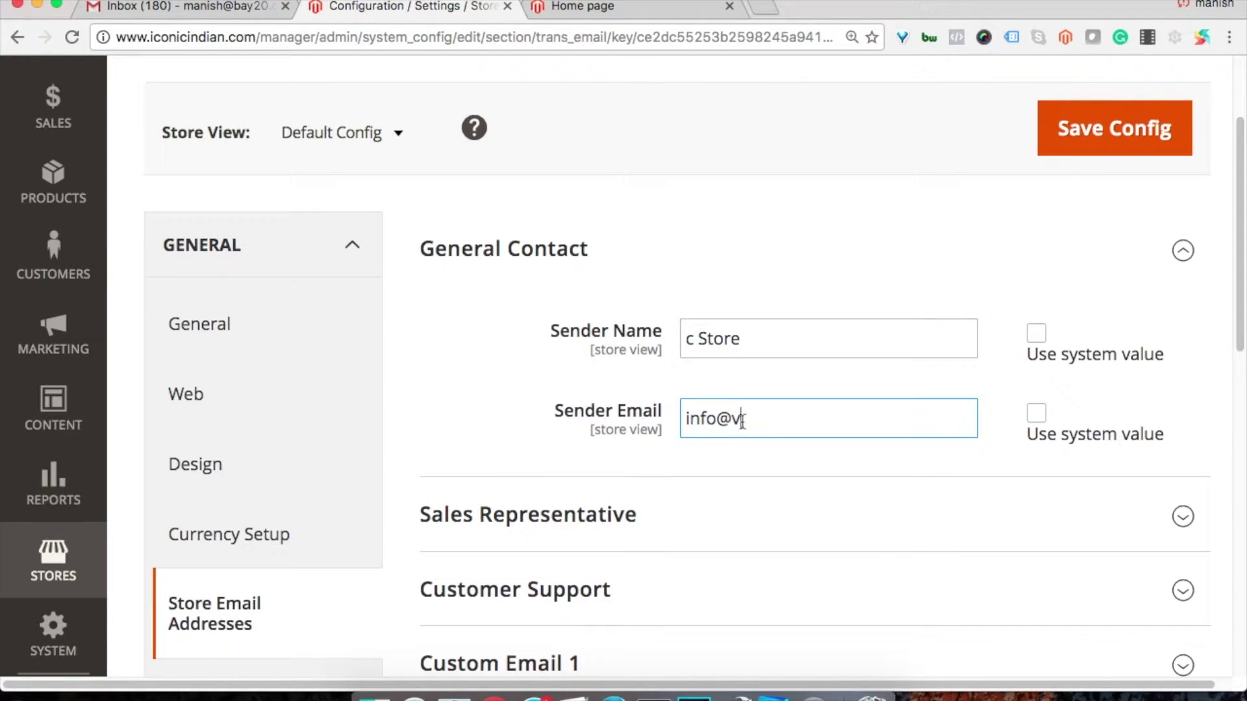
left_click(685, 338)
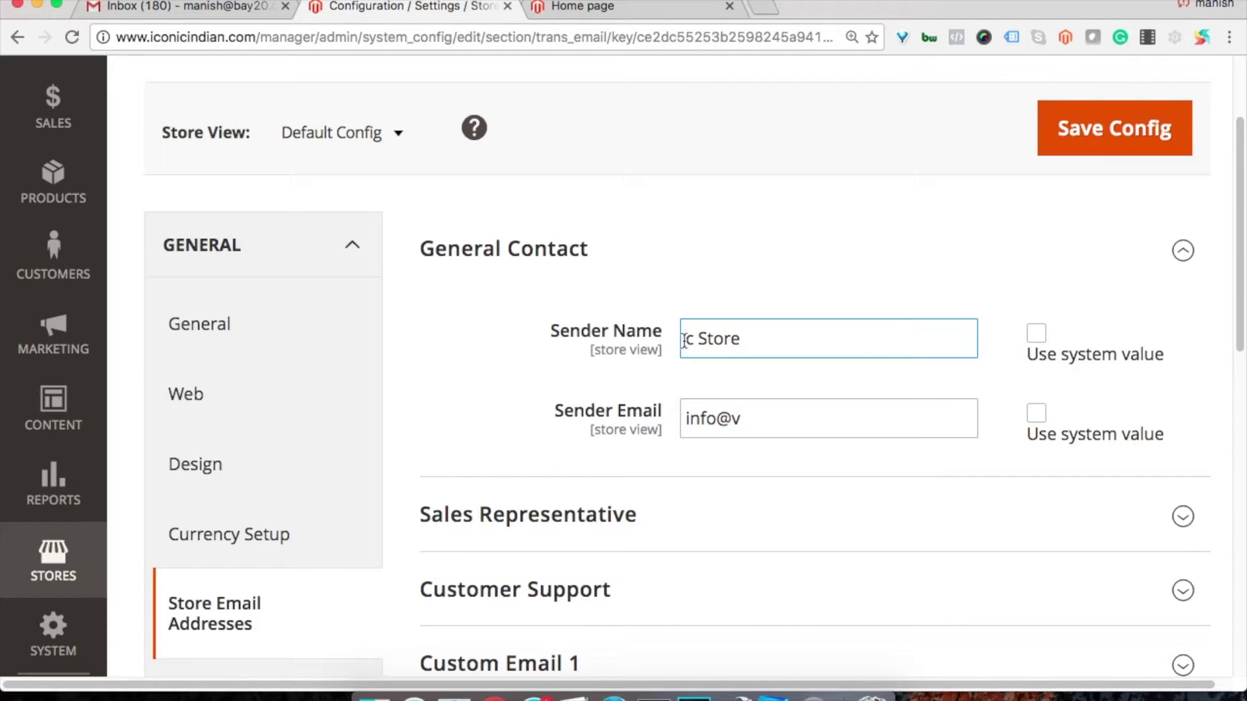
key("super+z")
key("super+z")
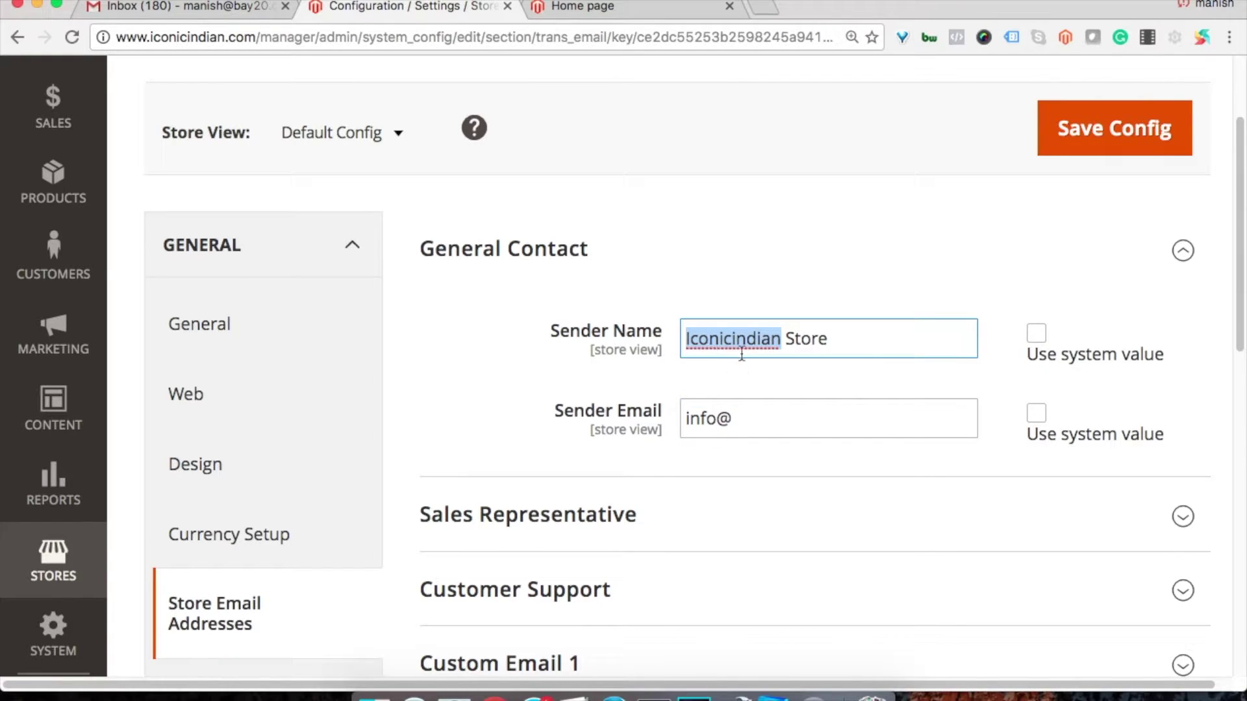
left_click(774, 342)
left_click_drag(781, 339, 686, 339)
left_click(685, 338)
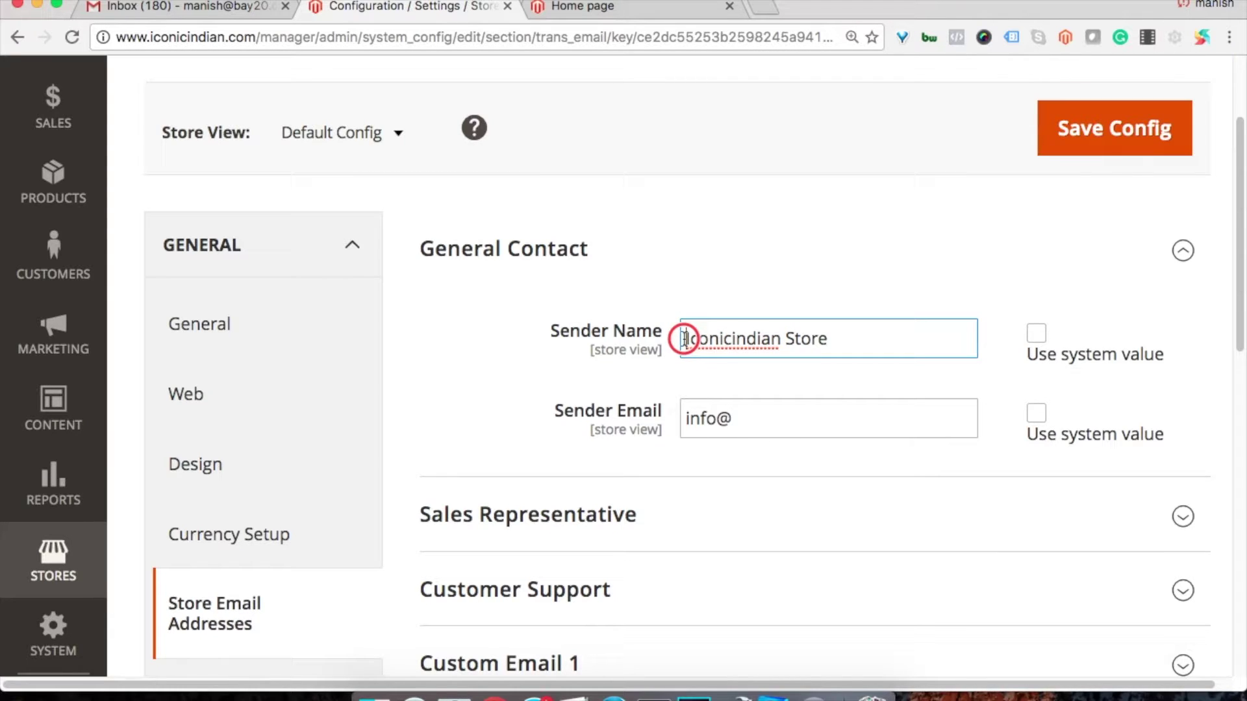
left_click(744, 418)
type("Iconicindian")
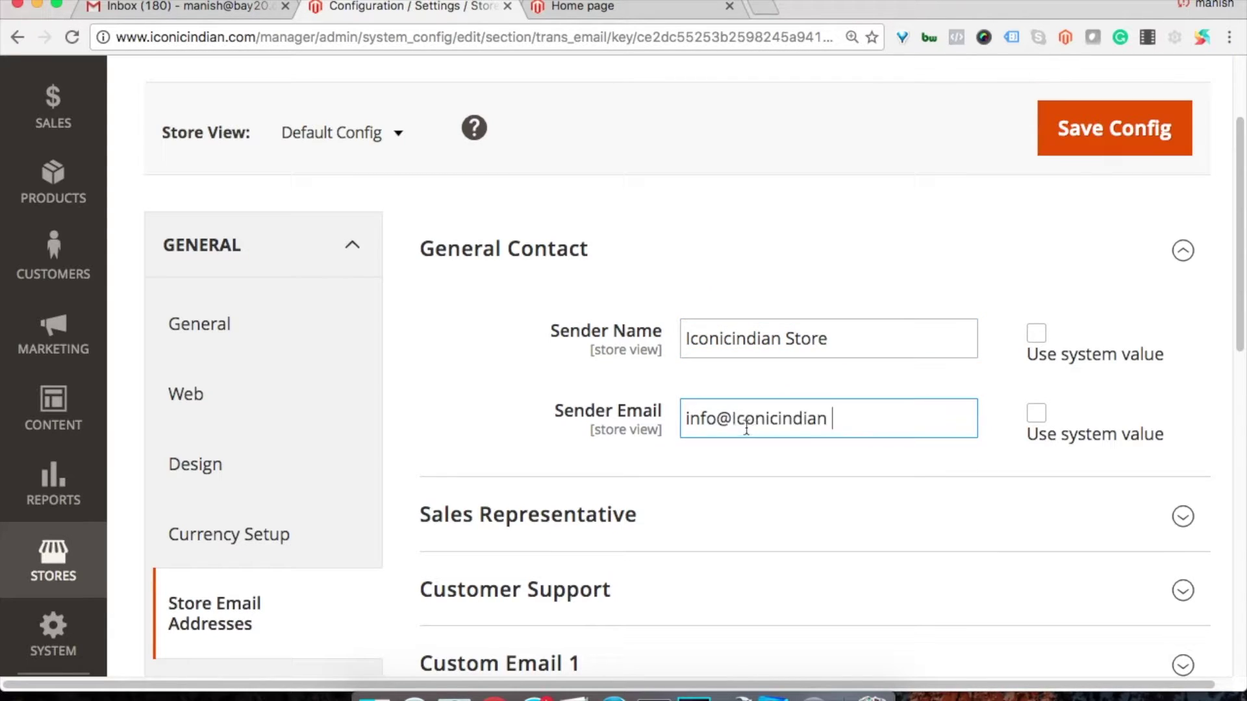
key("BackSpace")
type("i")
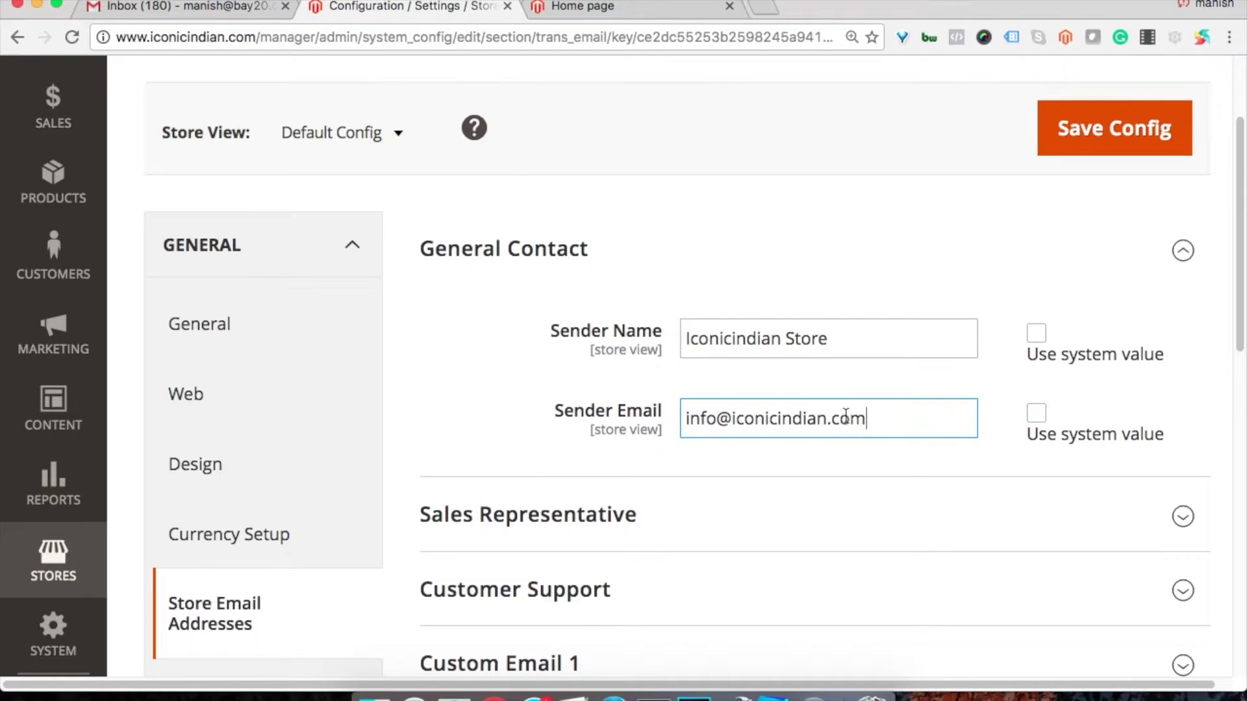
left_click_drag(1239, 301, 1238, 366)
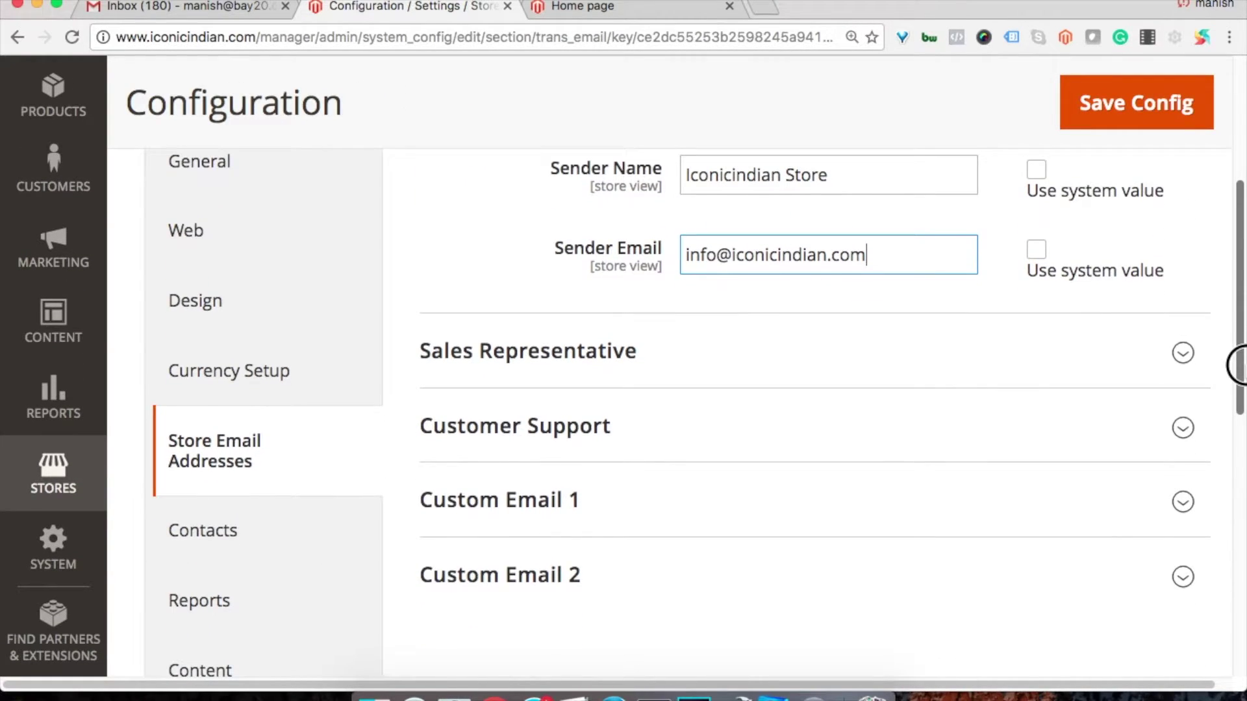
Save the General Contact email settings and dismiss the cache warning.
left_click(1136, 103)
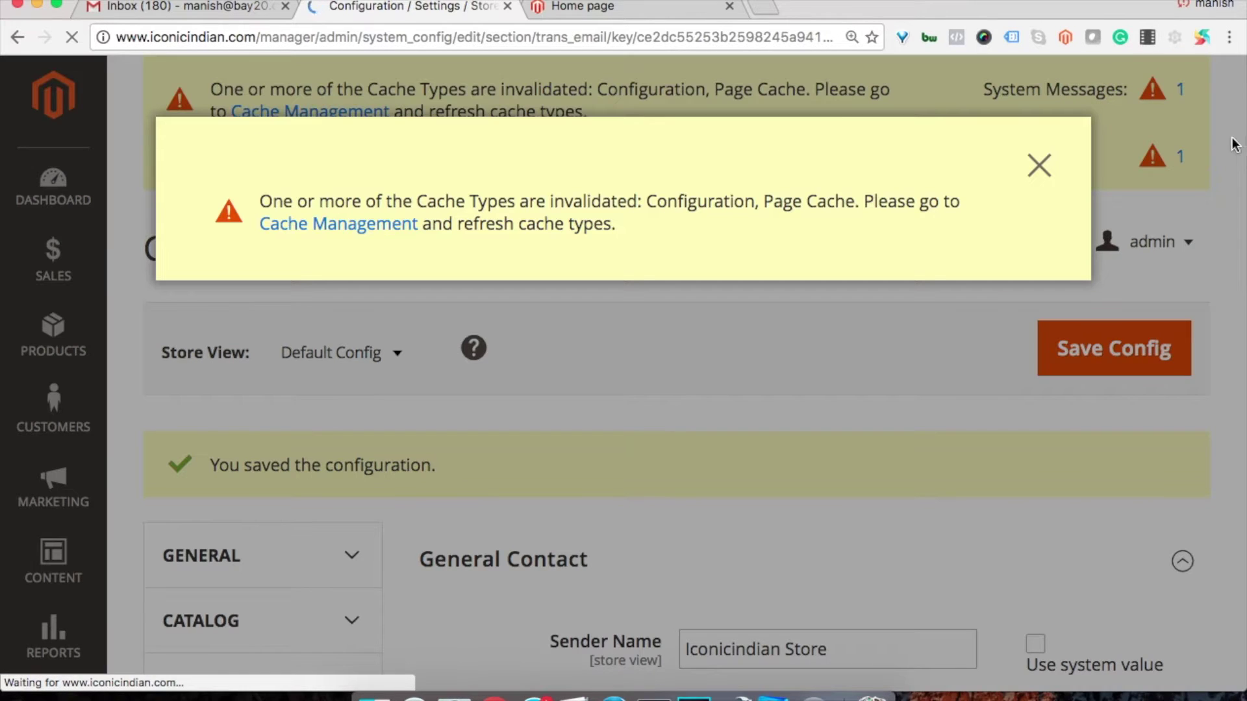
left_click(1040, 164)
left_click_drag(1240, 208, 1239, 390)
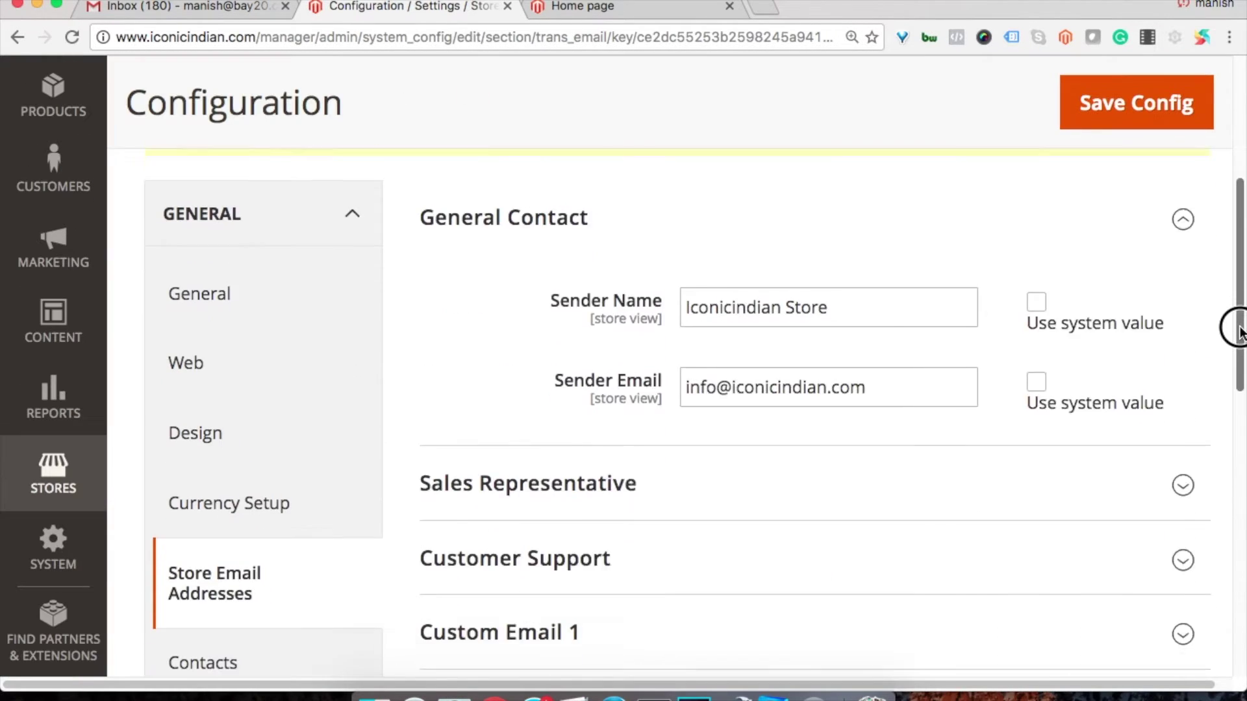
left_click(611, 337)
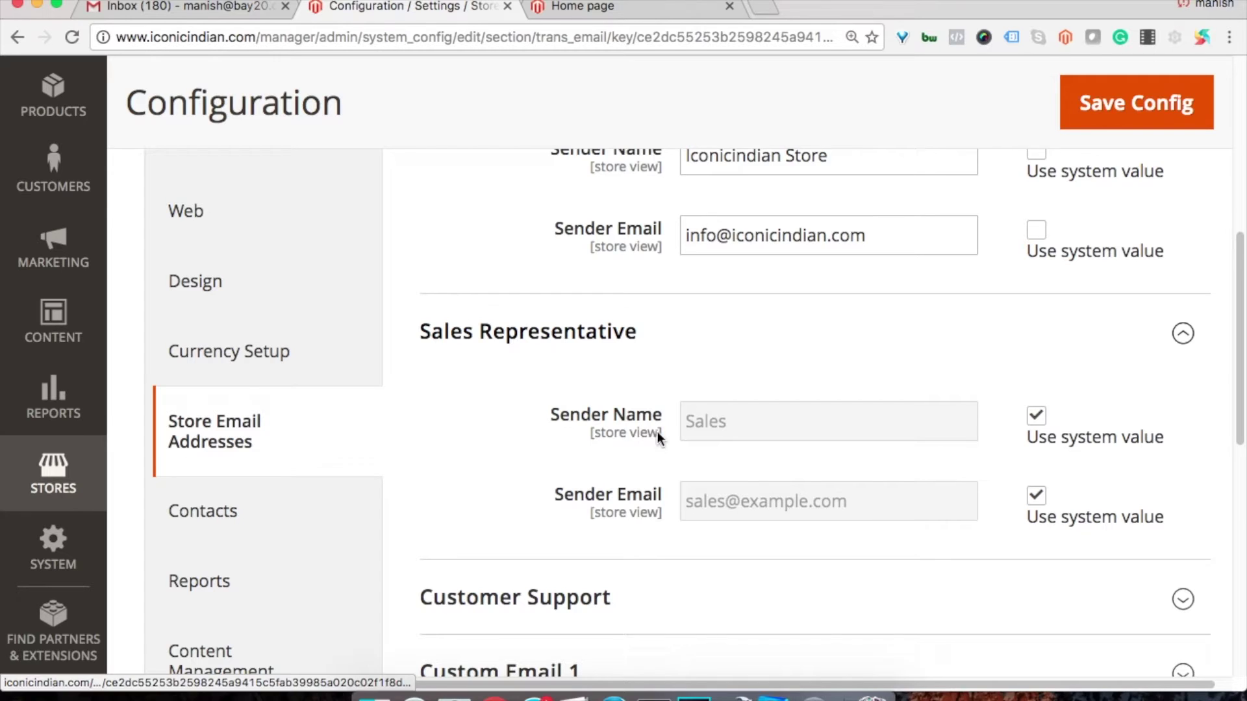
left_click(1036, 498)
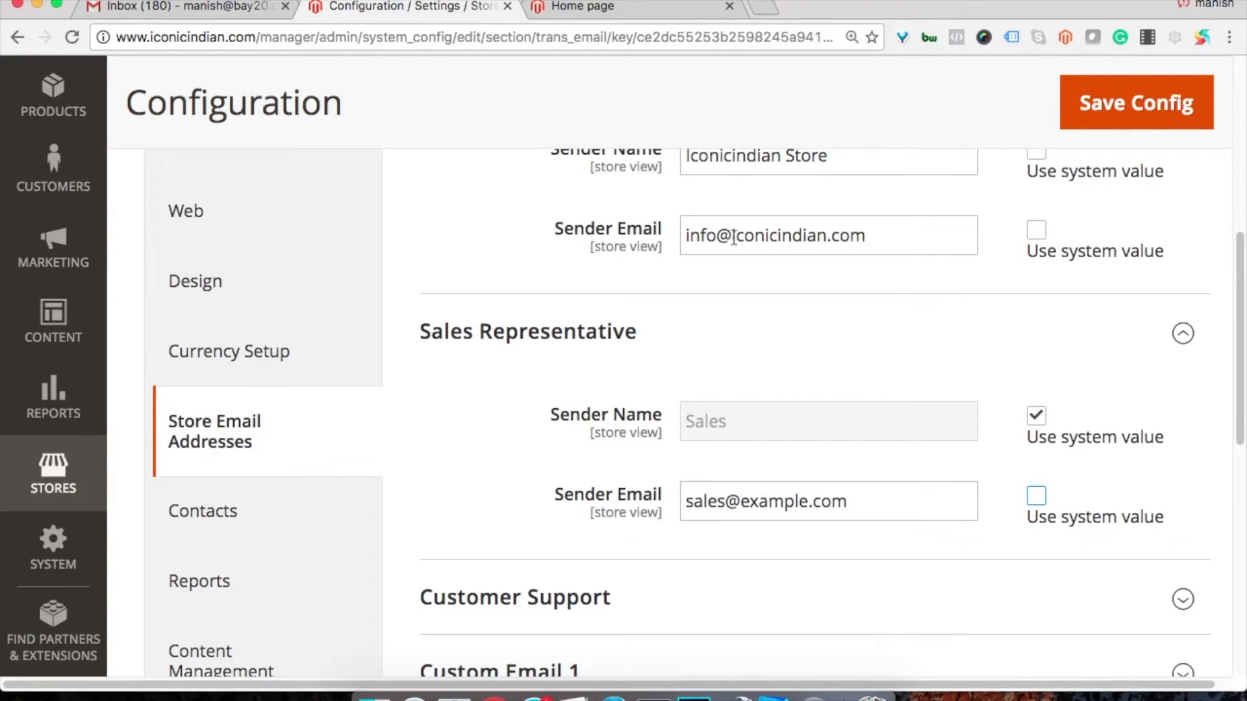
left_click_drag(734, 234, 870, 243)
key("ctrl+c")
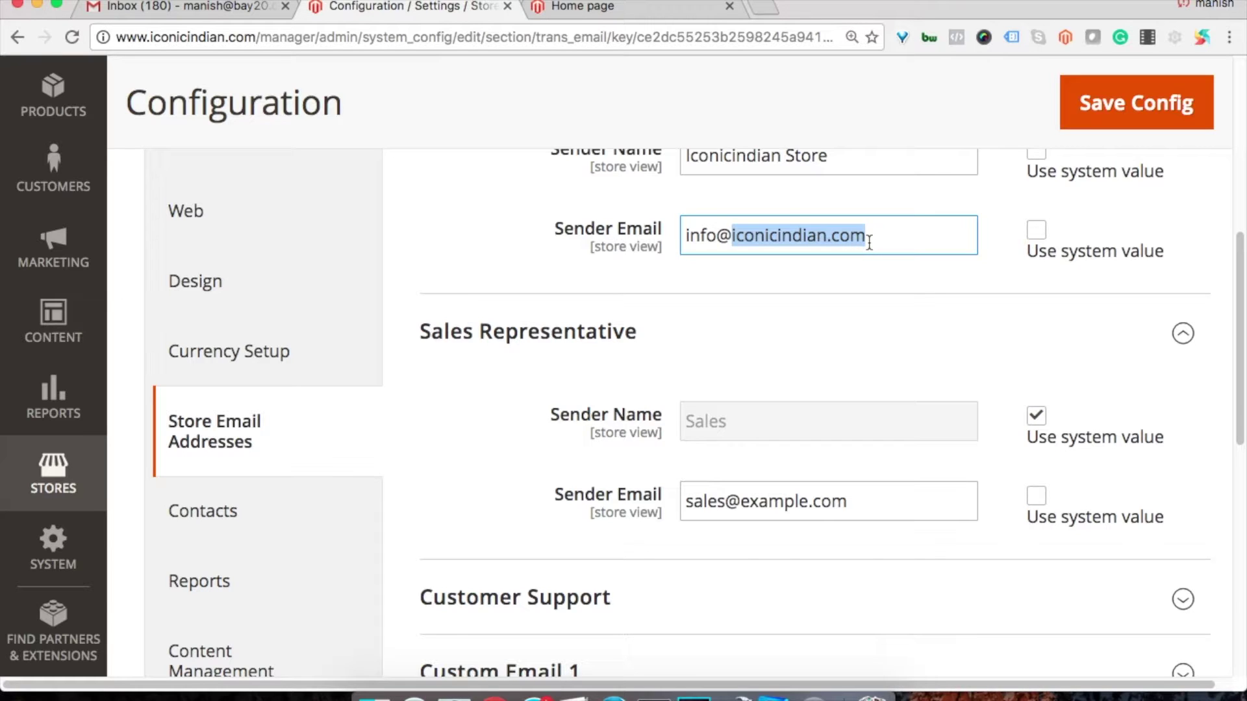
left_click_drag(854, 501, 742, 501)
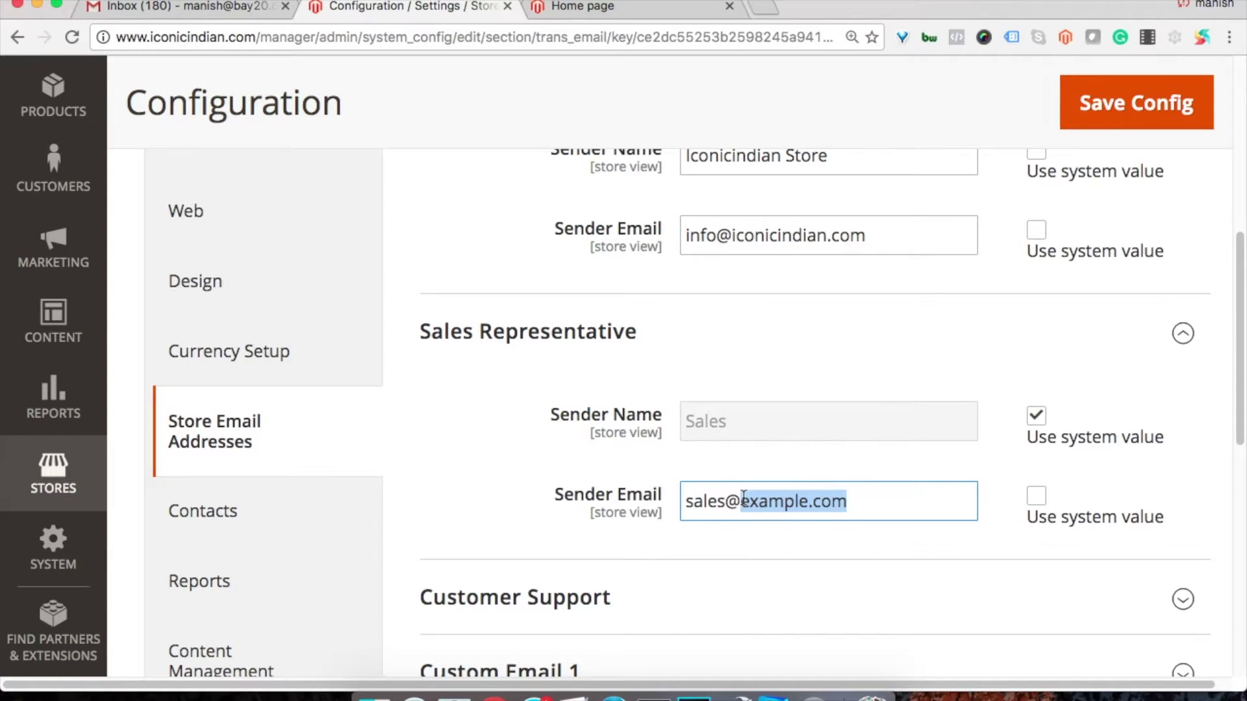
key("ctrl+v")
left_click_drag(1240, 409, 1238, 492)
left_click(765, 333)
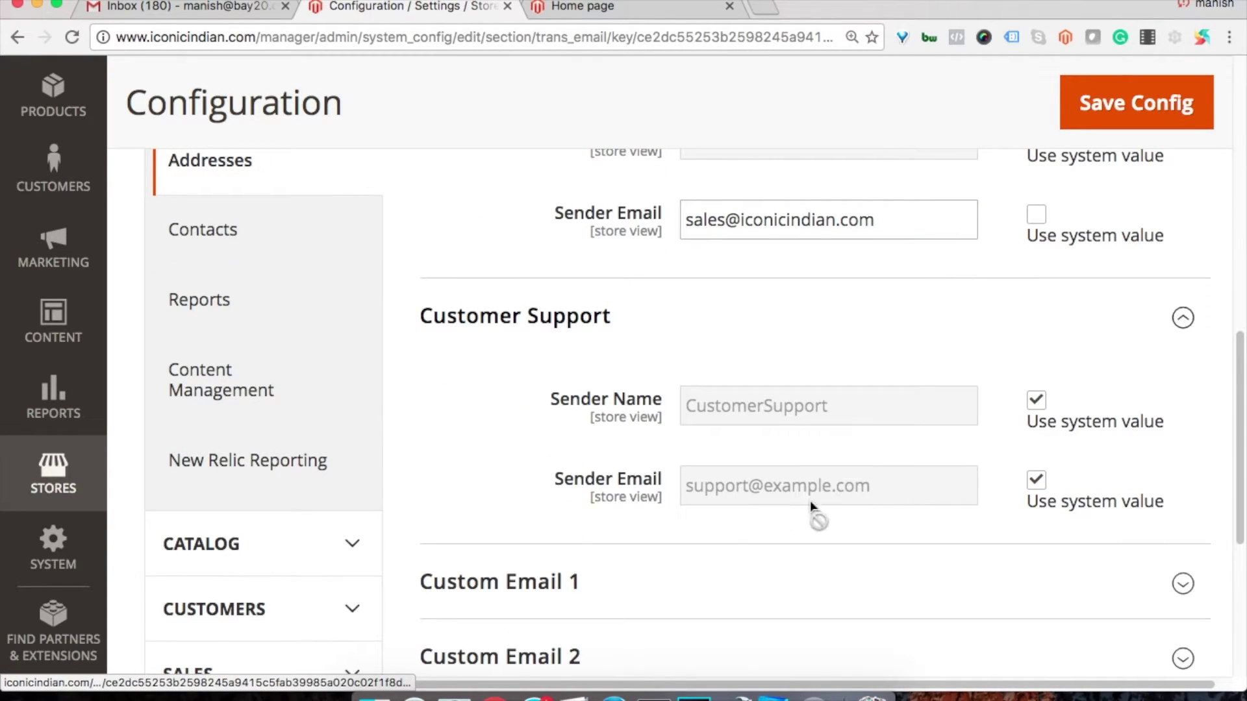
left_click_drag(1239, 478, 1239, 516)
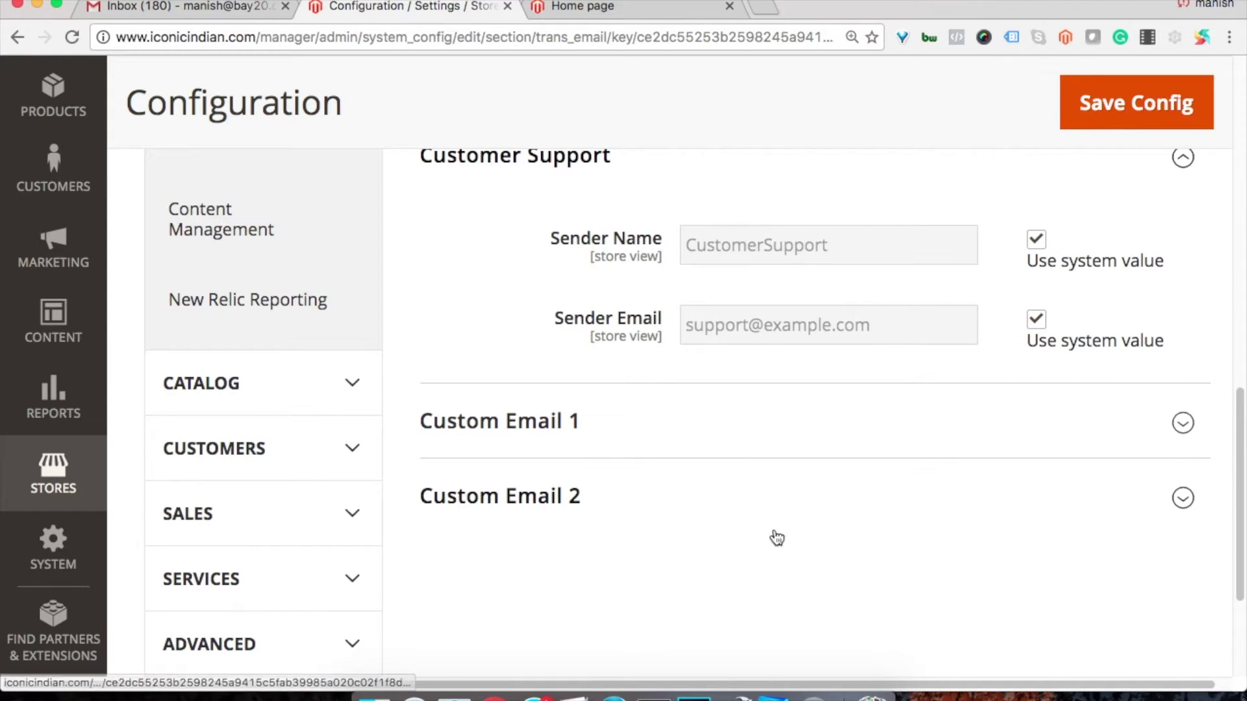
mouse_move(1239, 433)
left_mouse_down()
mouse_move(1238, 231)
mouse_move(1237, 253)
left_mouse_up()
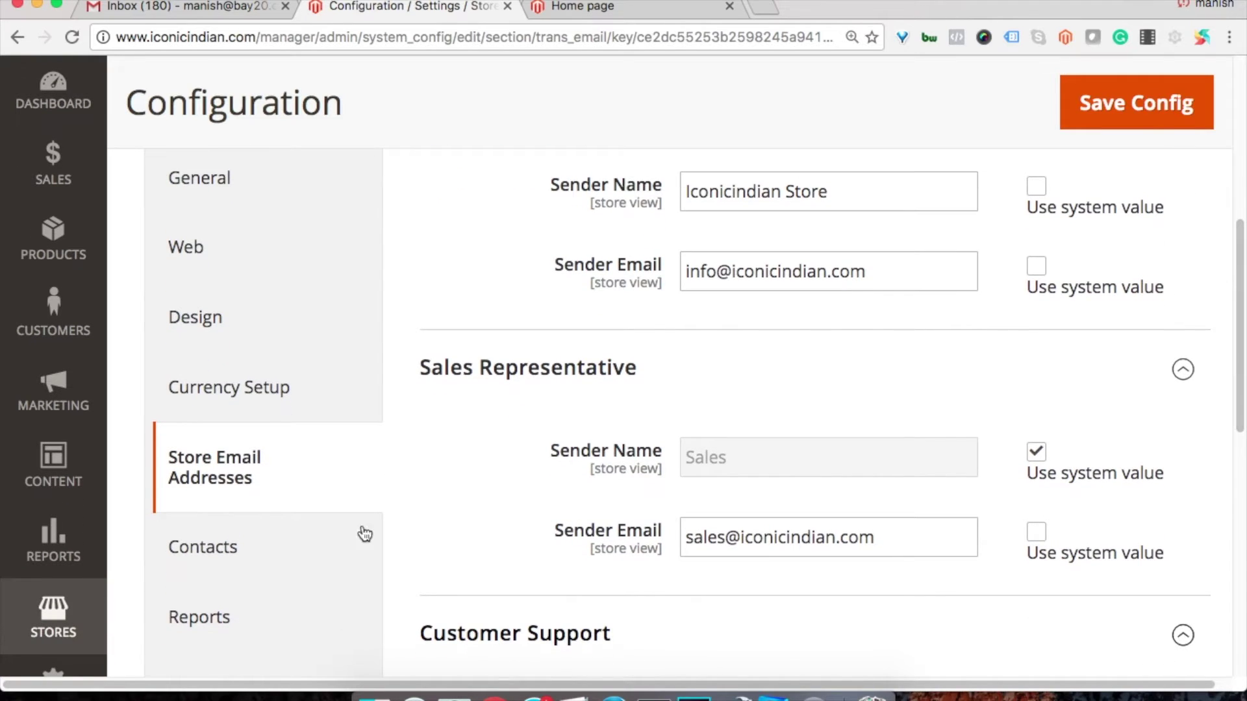
left_click(219, 549)
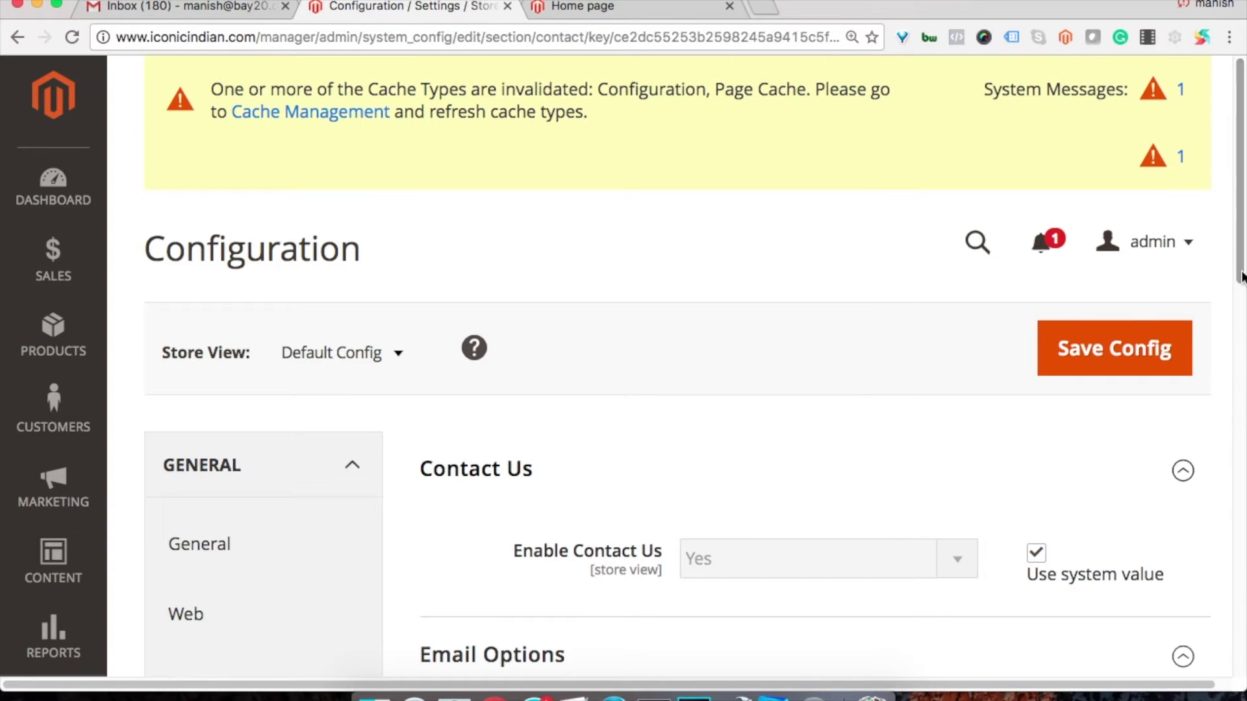
left_click_drag(1239, 167, 1239, 293)
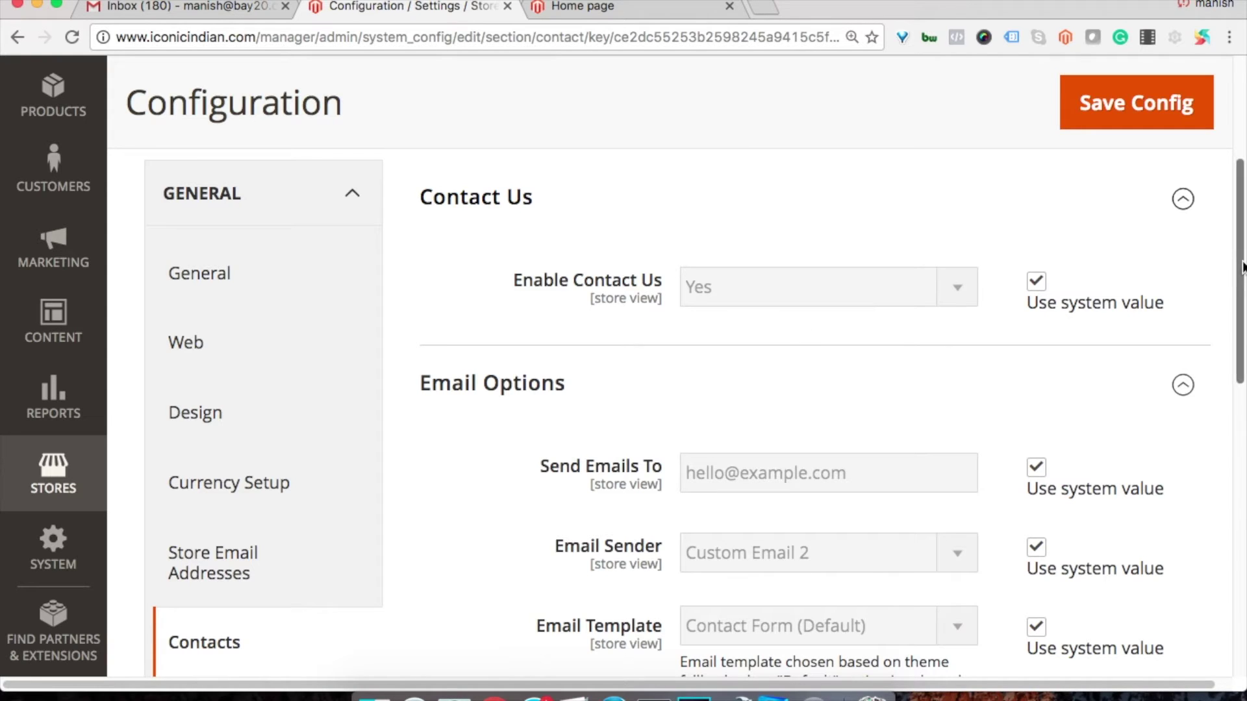
left_click_drag(1239, 267, 1235, 327)
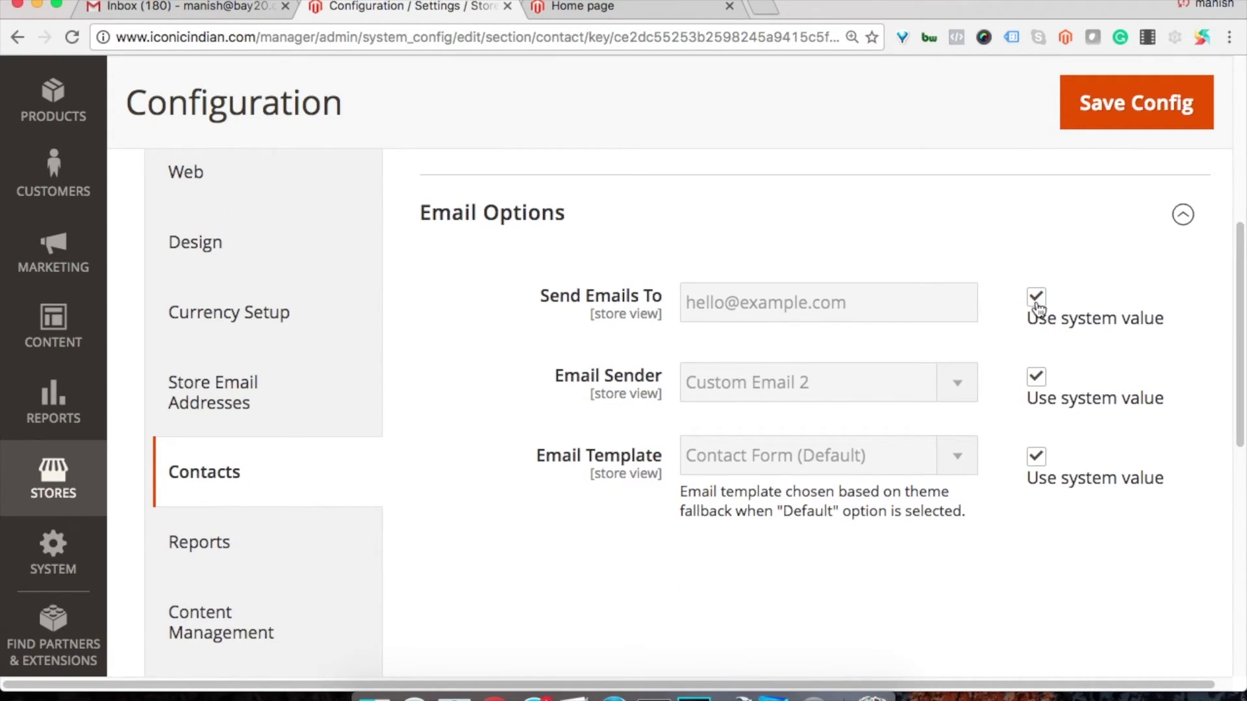
left_click(1036, 296)
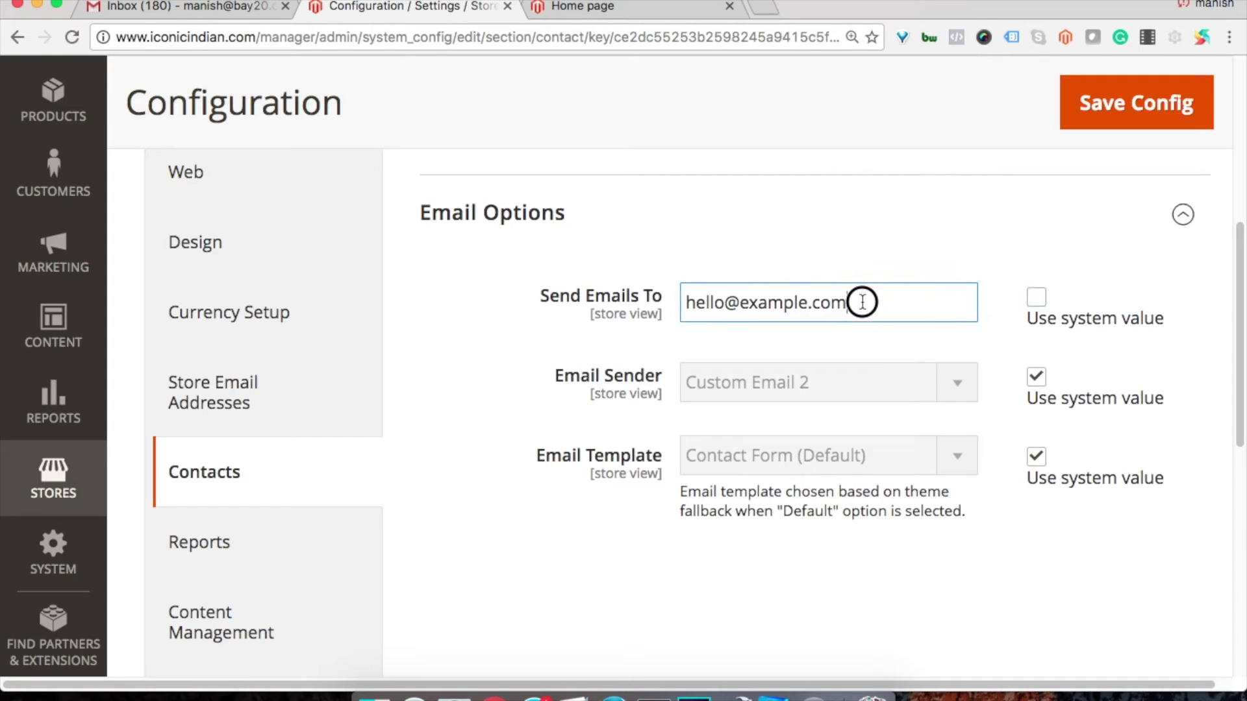
left_click_drag(866, 300, 688, 300)
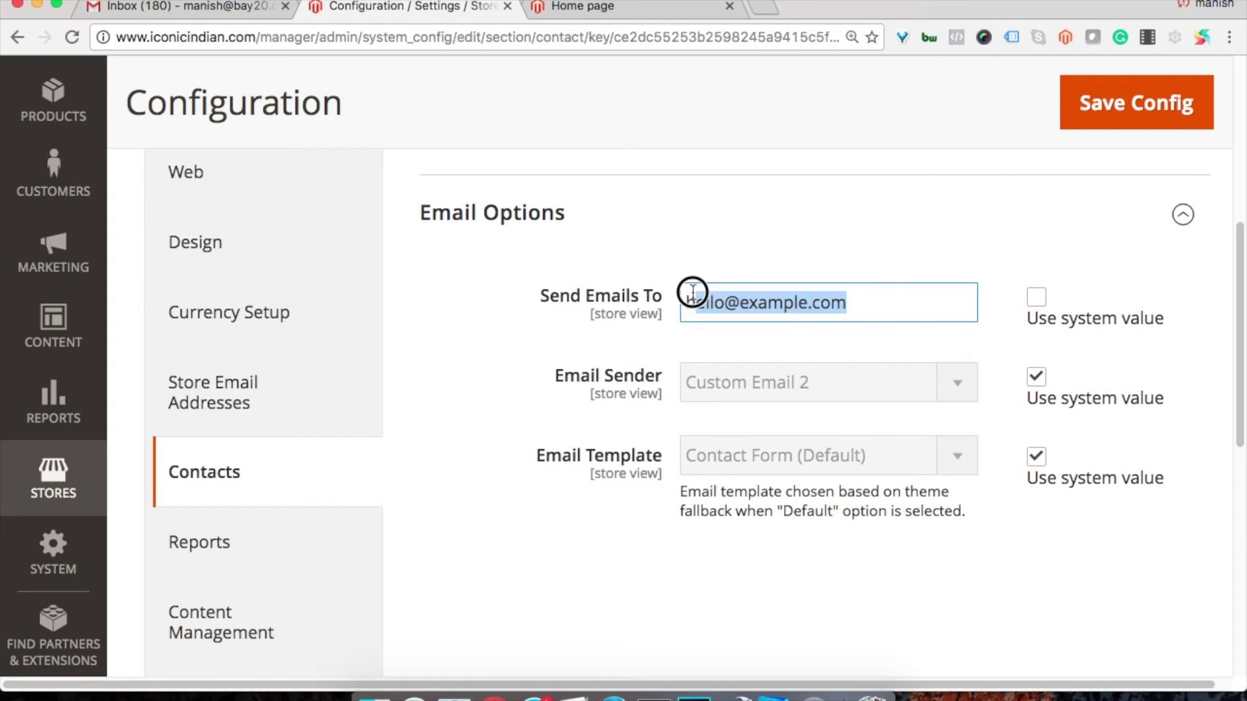
left_click(858, 305)
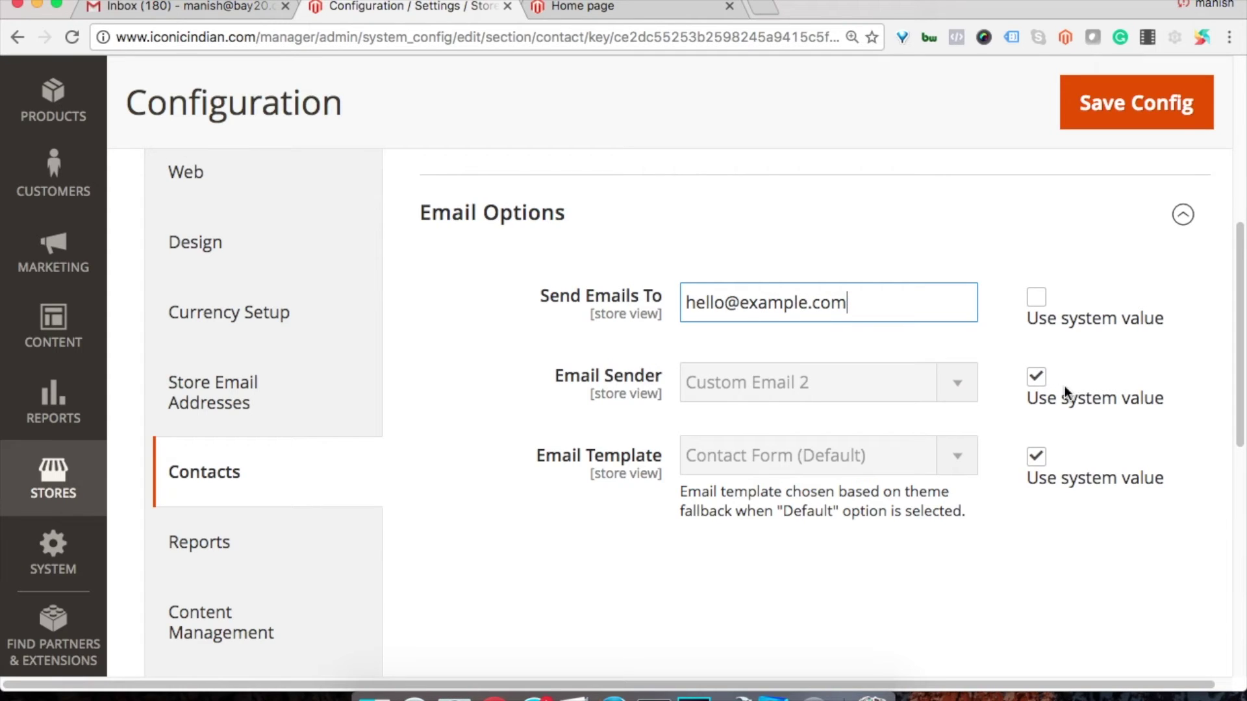
Set Email Sender to General Contact and keep the Contact Form (Default) template.
left_click(1036, 376)
left_click(963, 386)
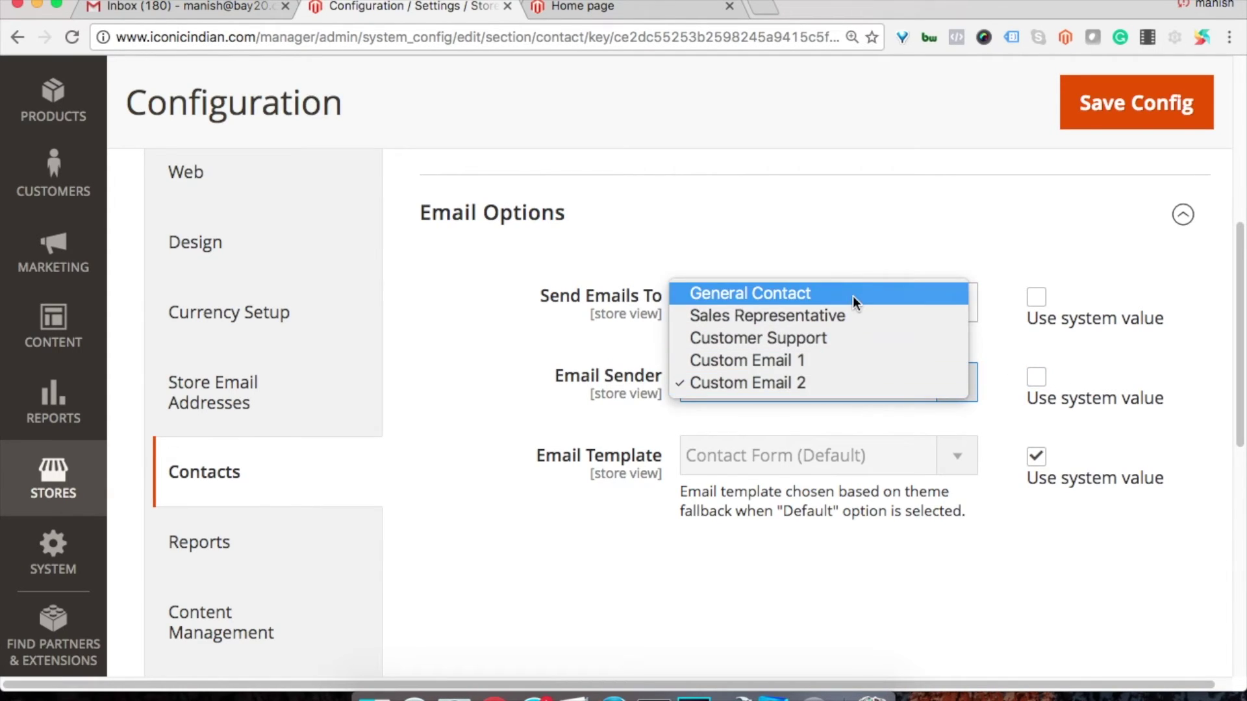
left_click(780, 289)
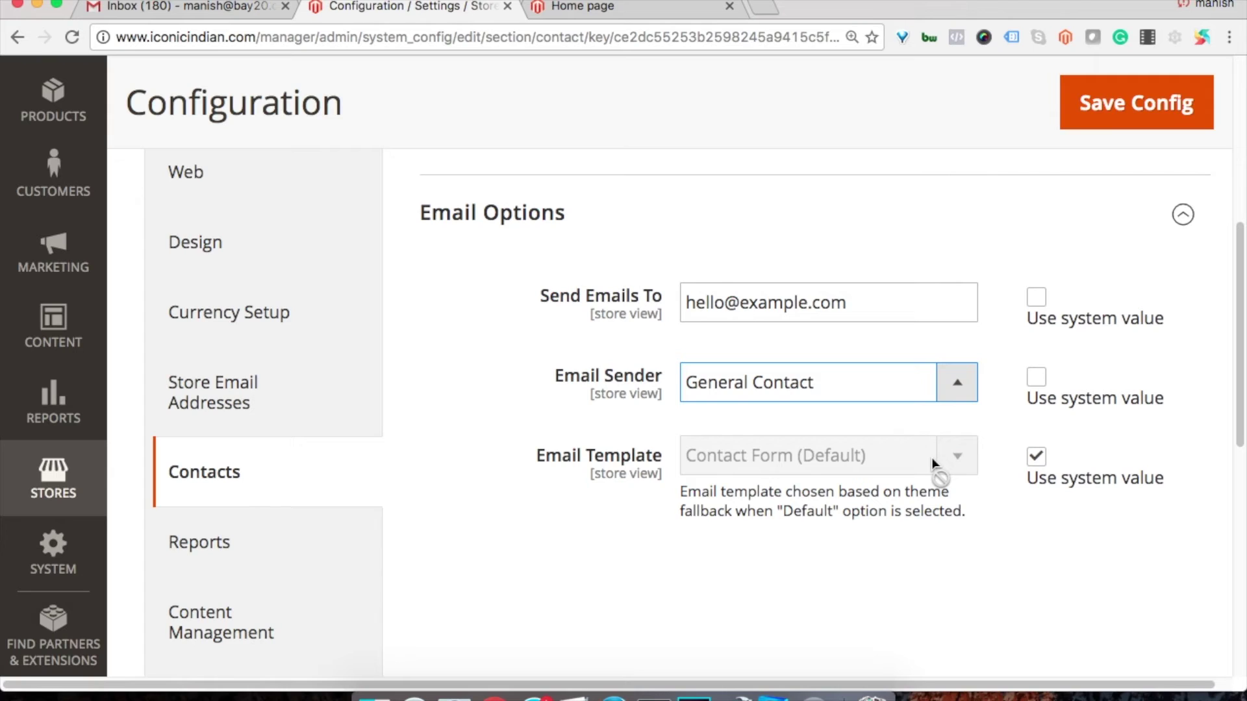
left_click(1036, 456)
left_click(967, 458)
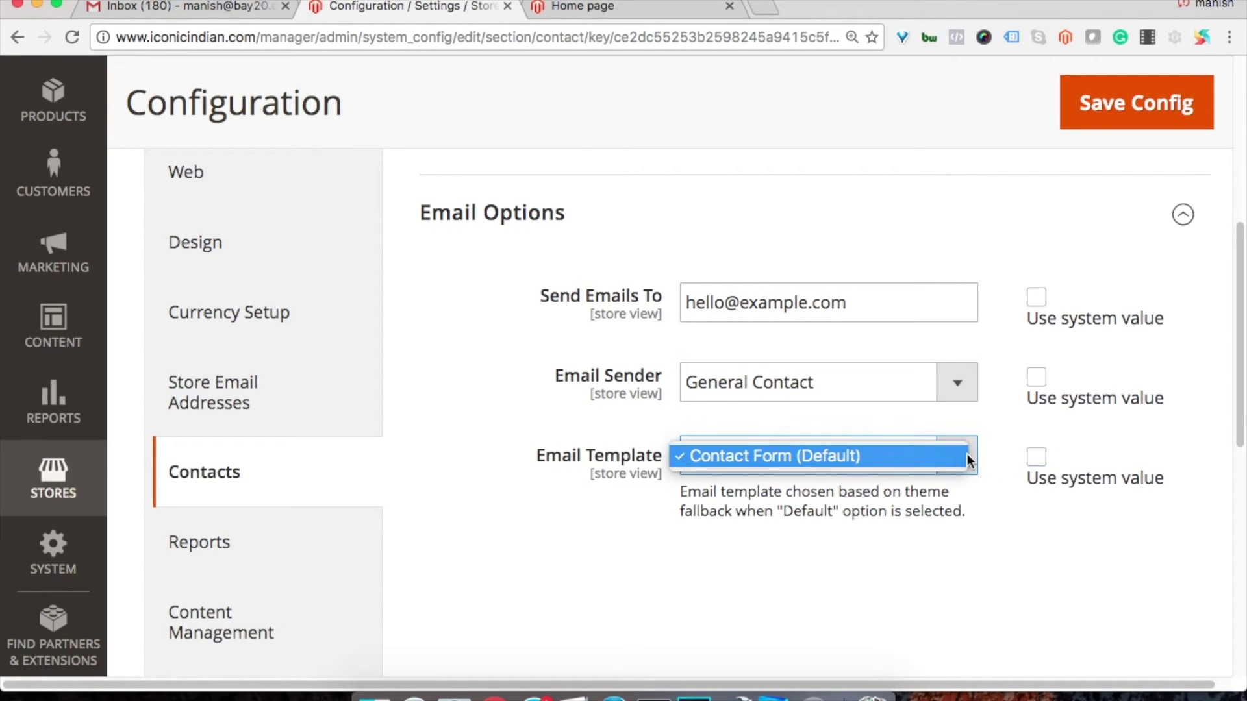
left_click(967, 460)
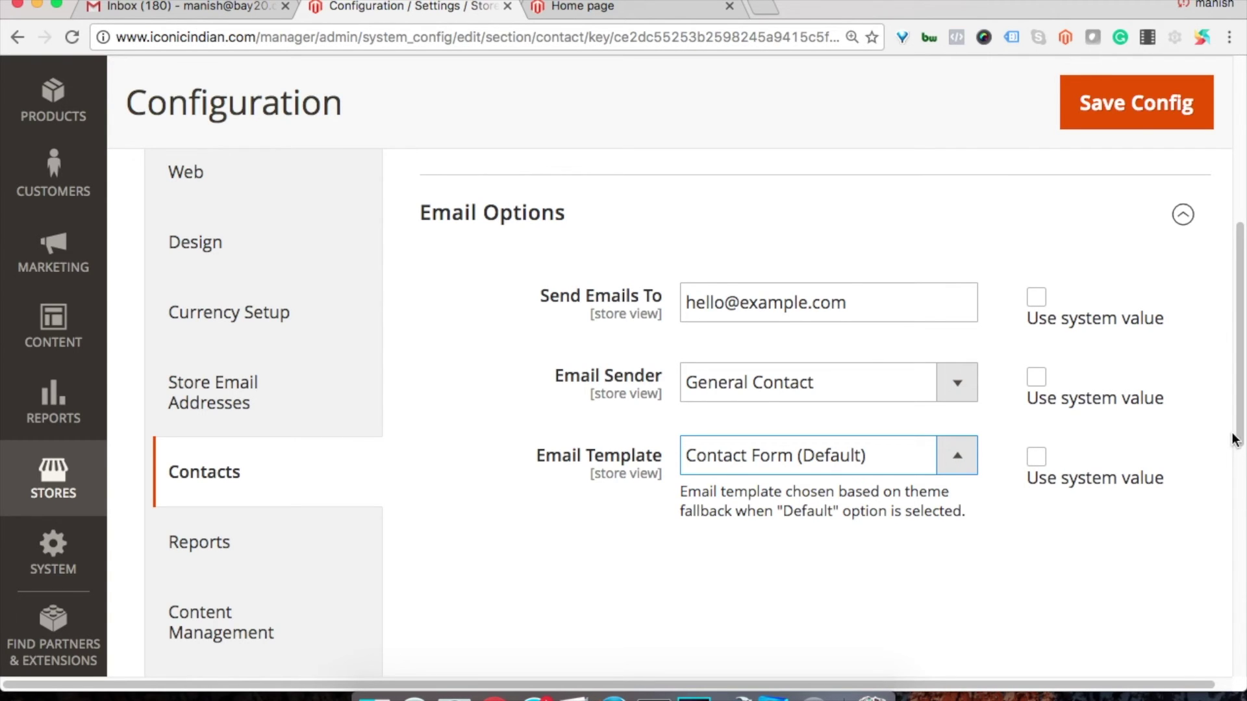
left_click_drag(1234, 439, 1235, 312)
left_click(1103, 141)
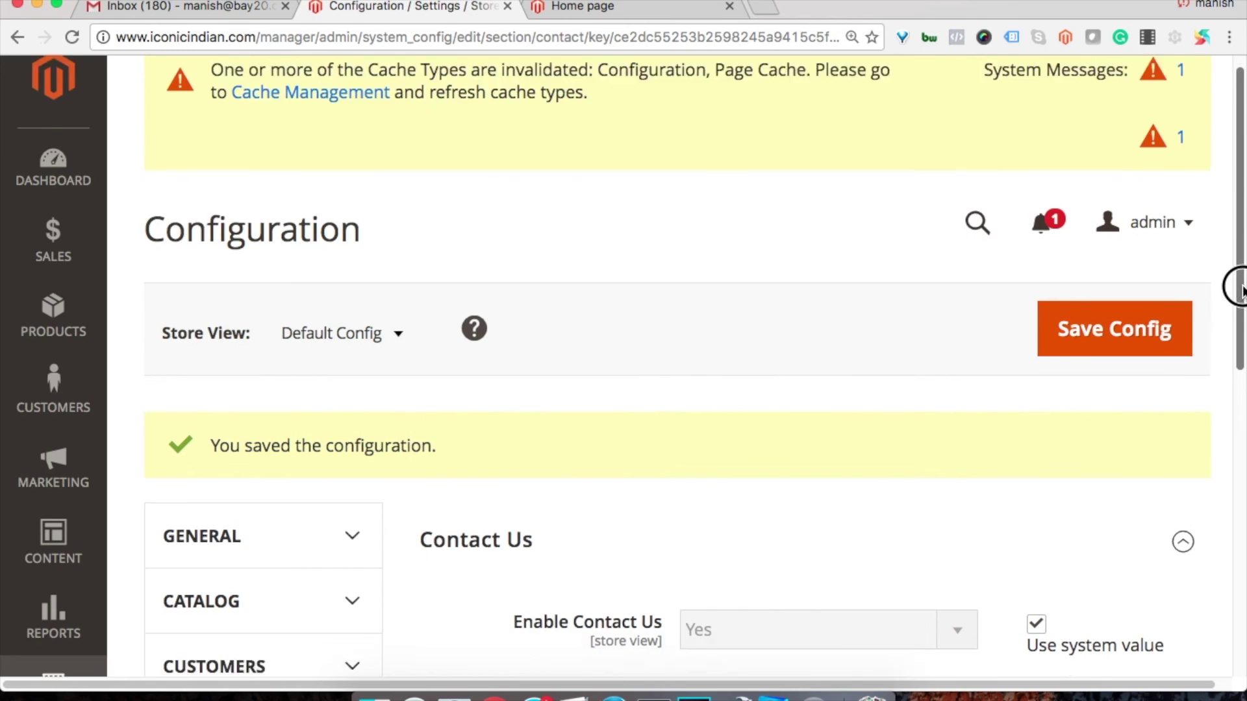
left_click_drag(1235, 286, 1236, 474)
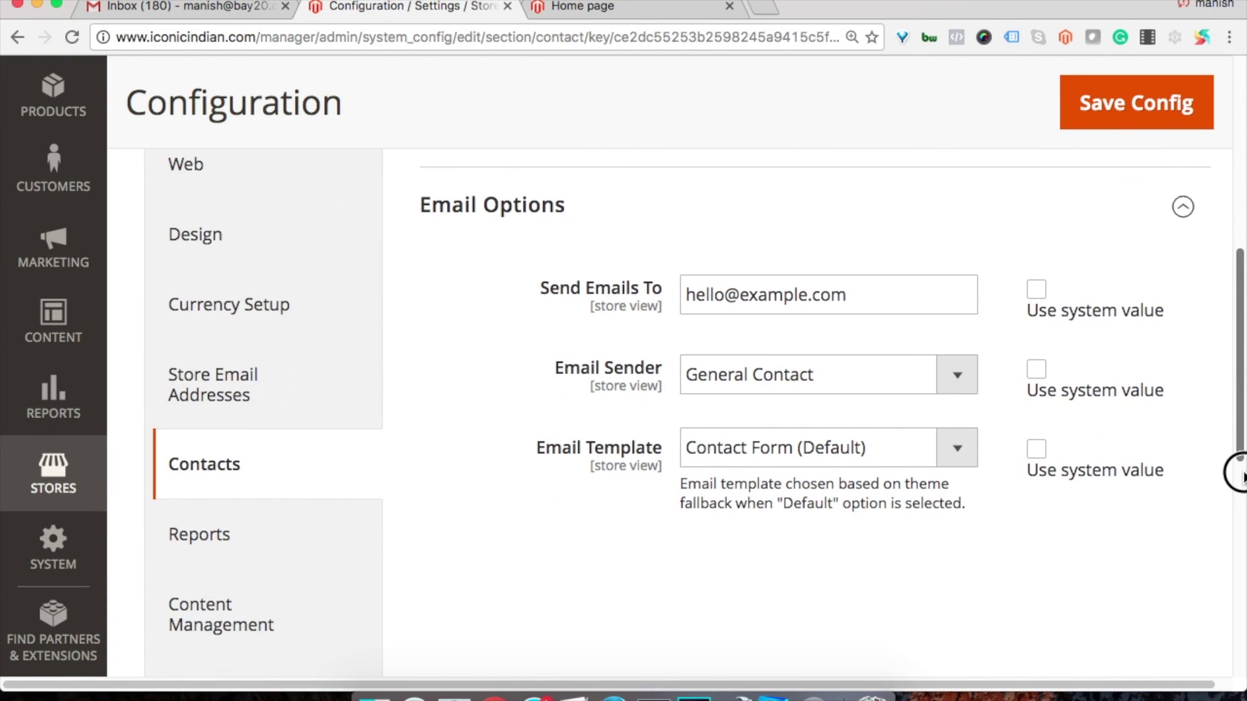
left_click_drag(1235, 474, 1236, 444)
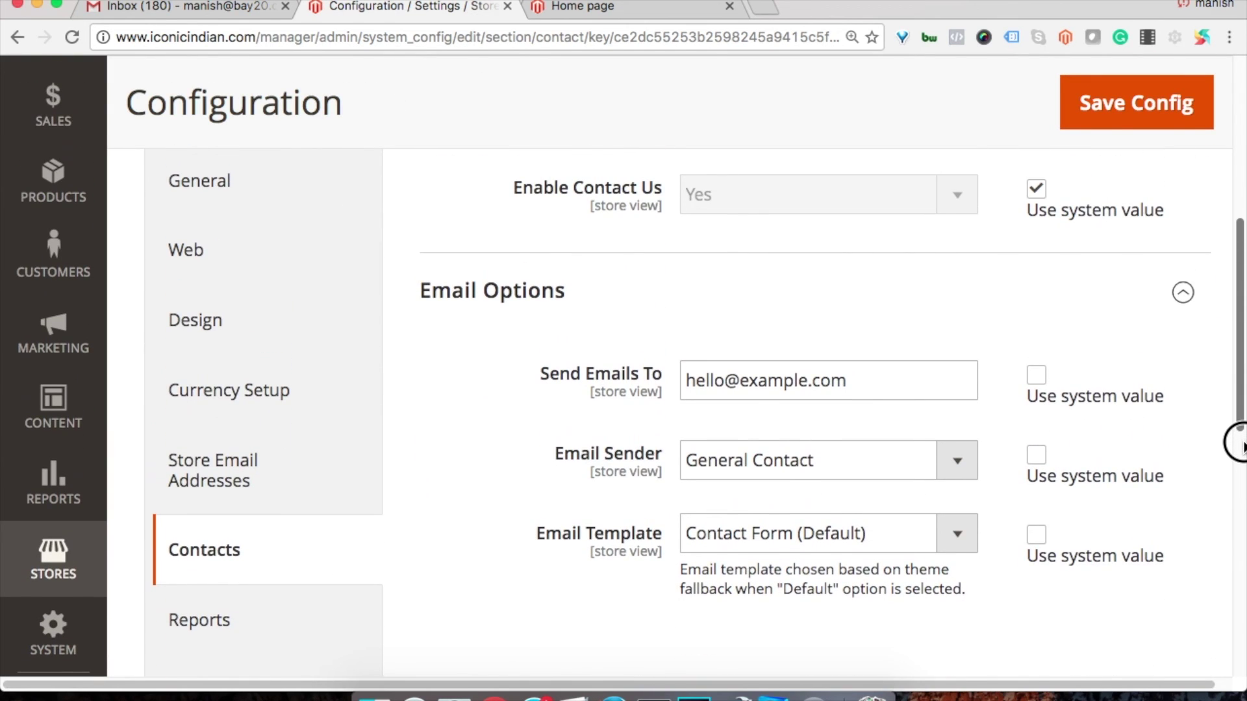